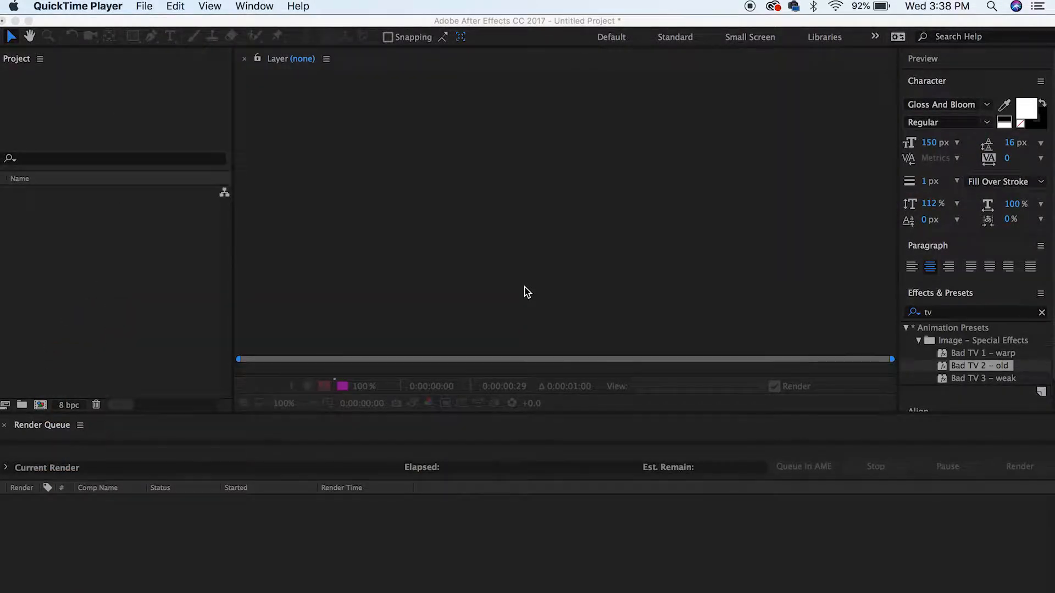
Create a new composition named "text effects".
click(432, 177)
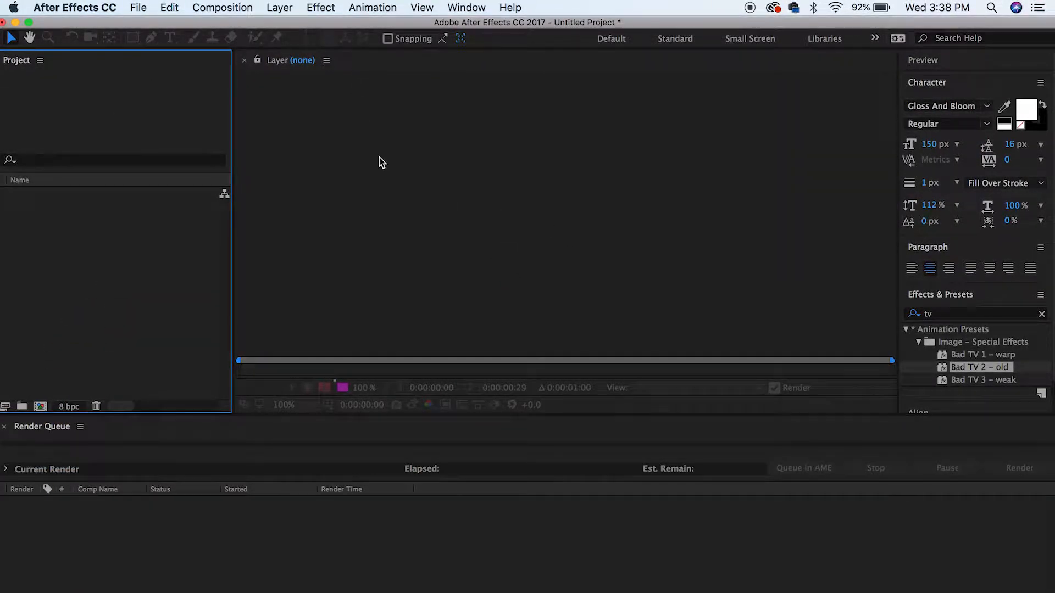
click(228, 9)
click(231, 26)
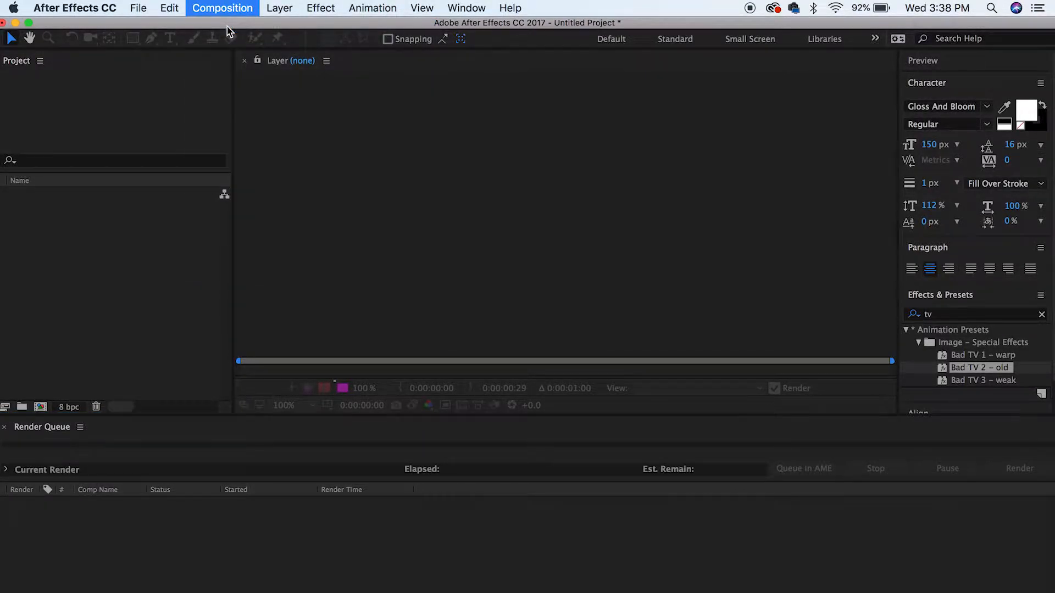
key(BackSpace)
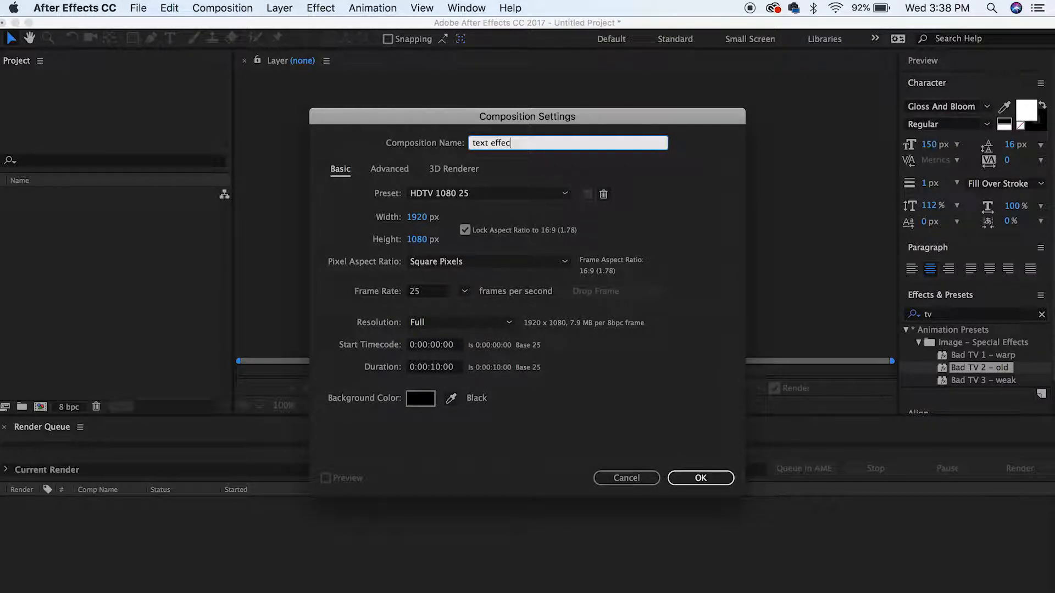
text(text effects)
click(693, 478)
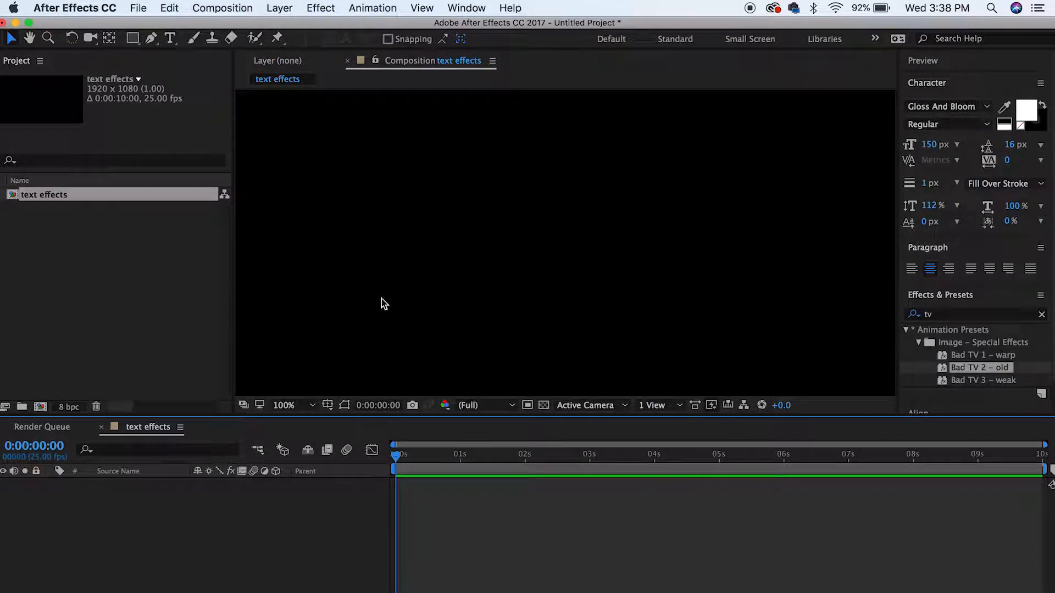
Add a new text layer to the composition reading "text effects".
click(279, 7)
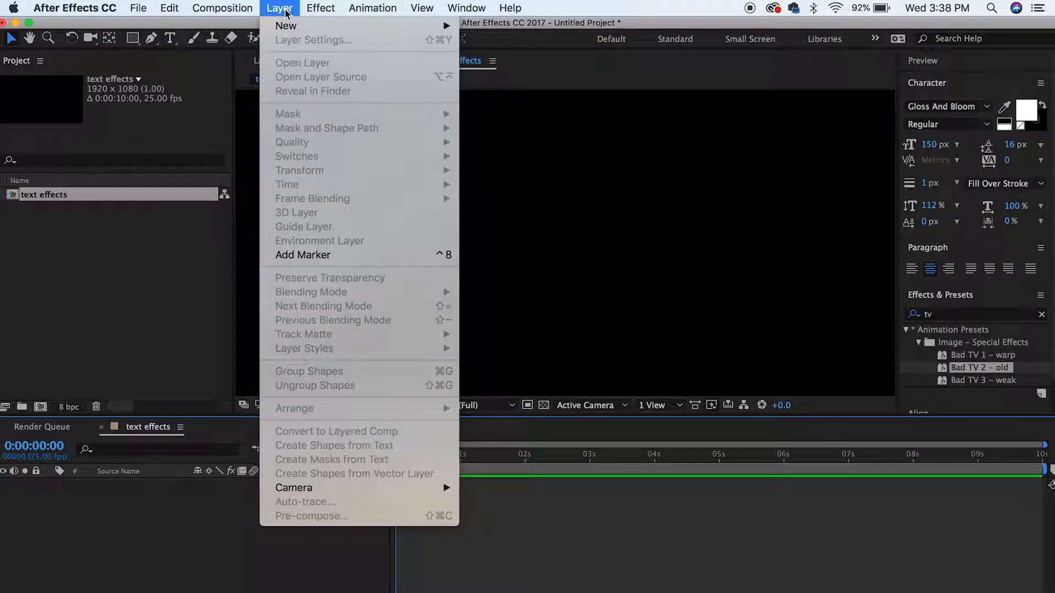
mouse_move(291, 27)
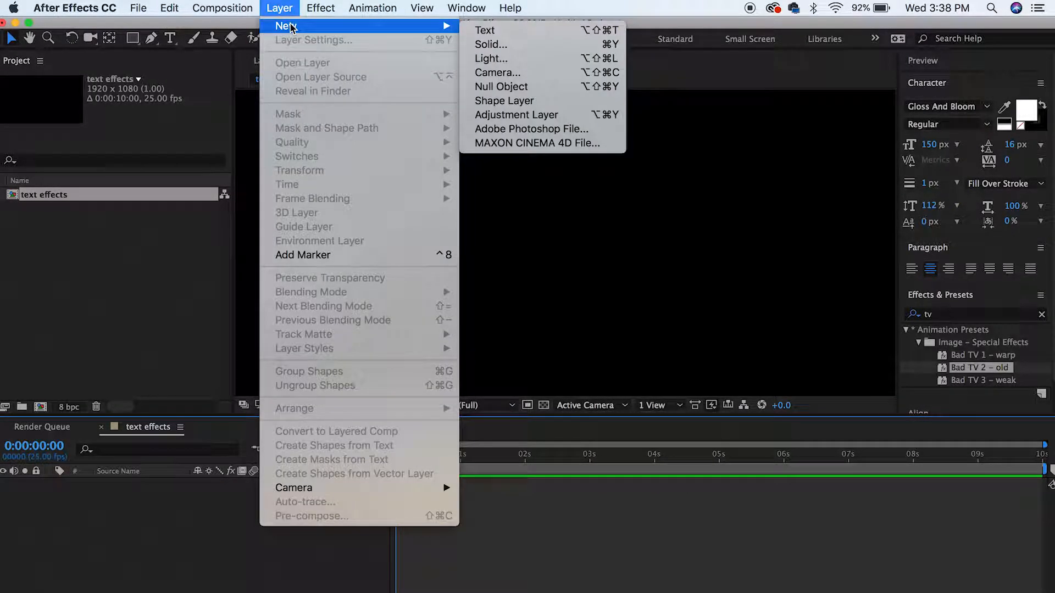
click(492, 35)
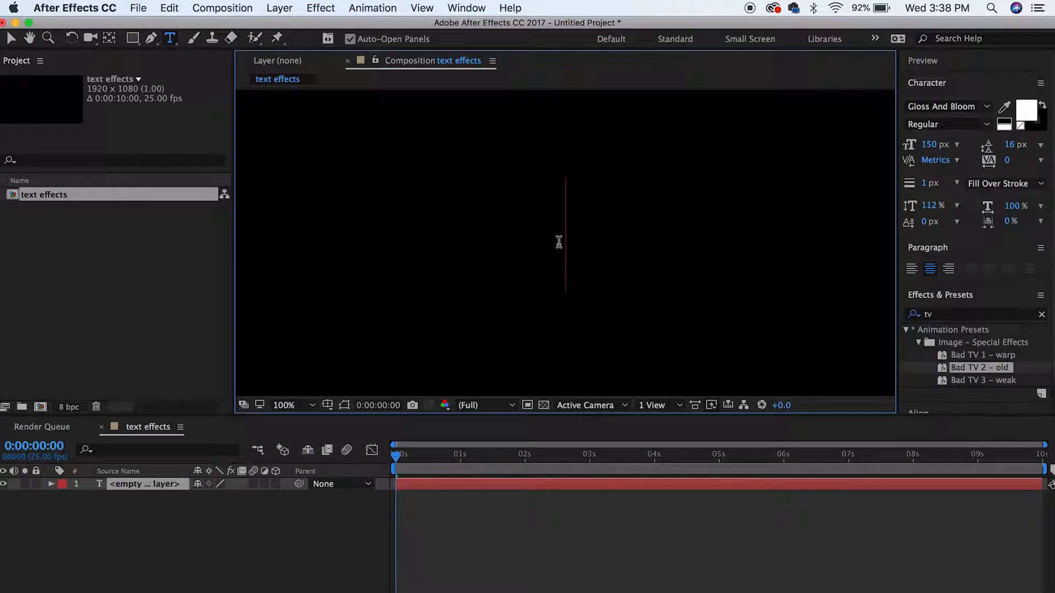
text(tex)
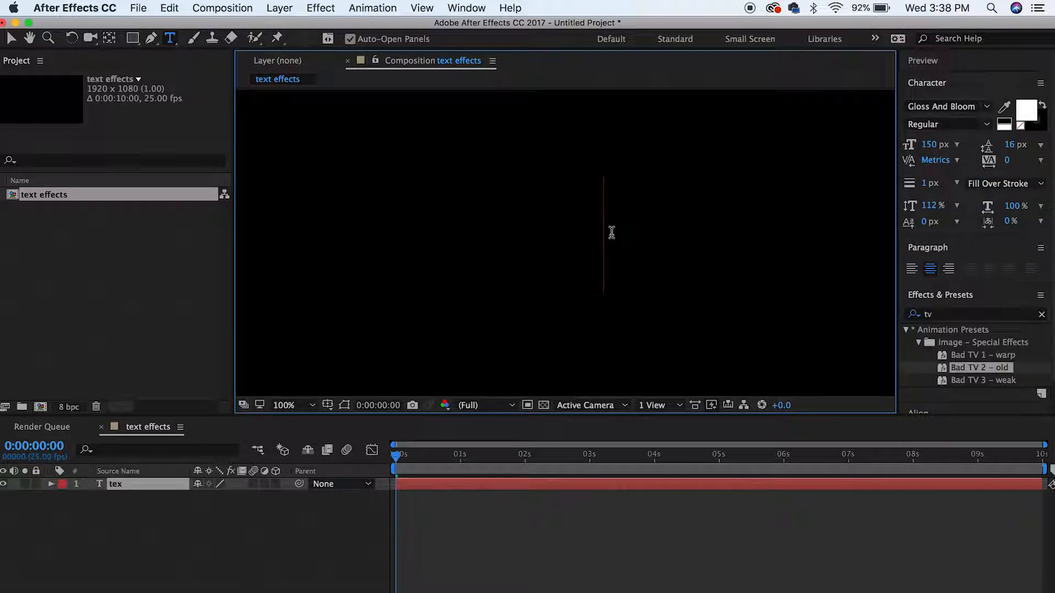
key(BackSpace)
key(BackSpace)
key(BackSpace)
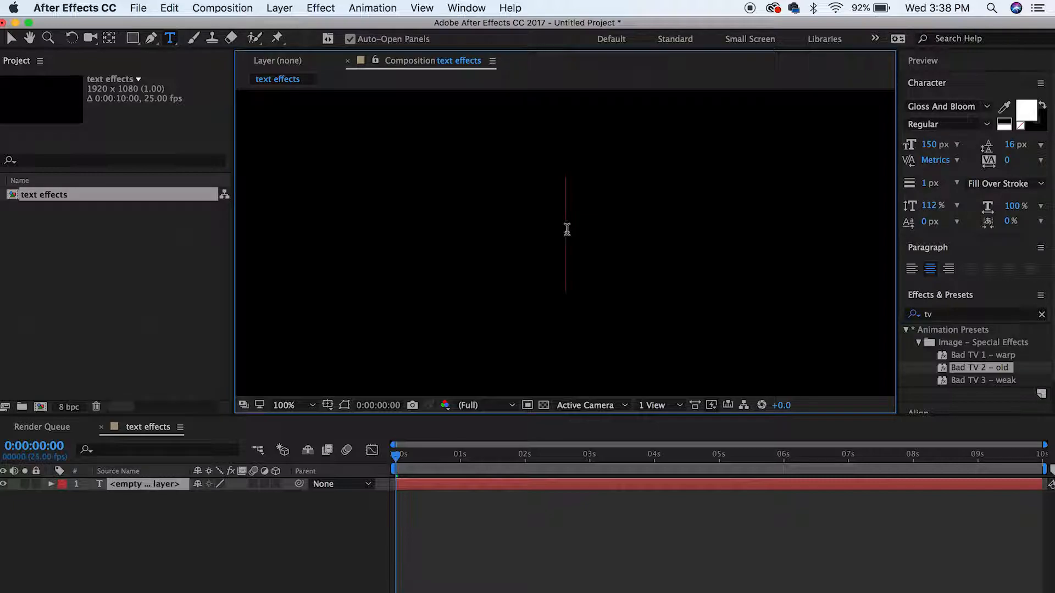
text(text)
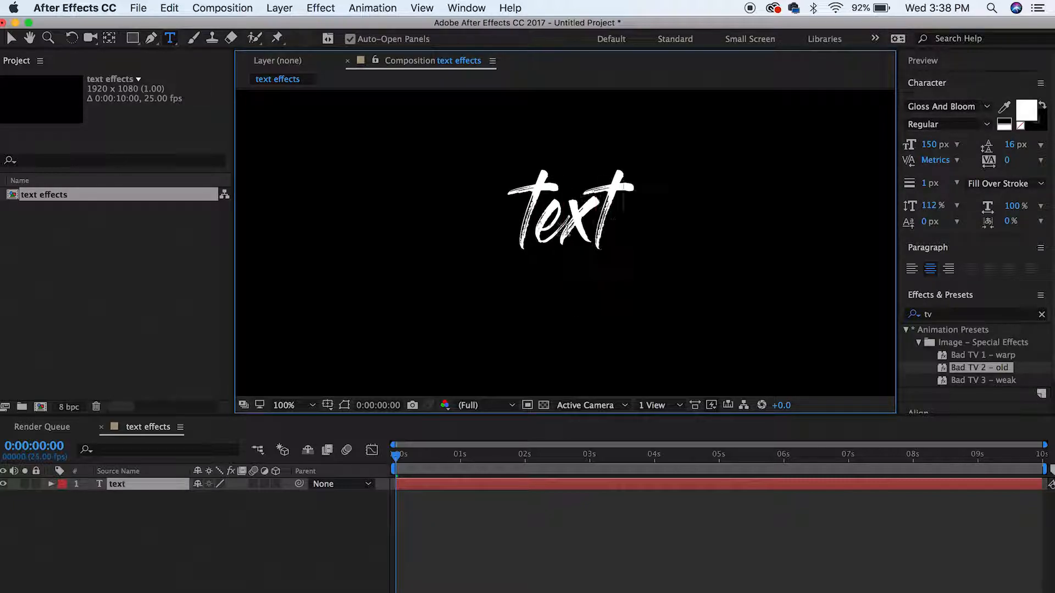
text( effects)
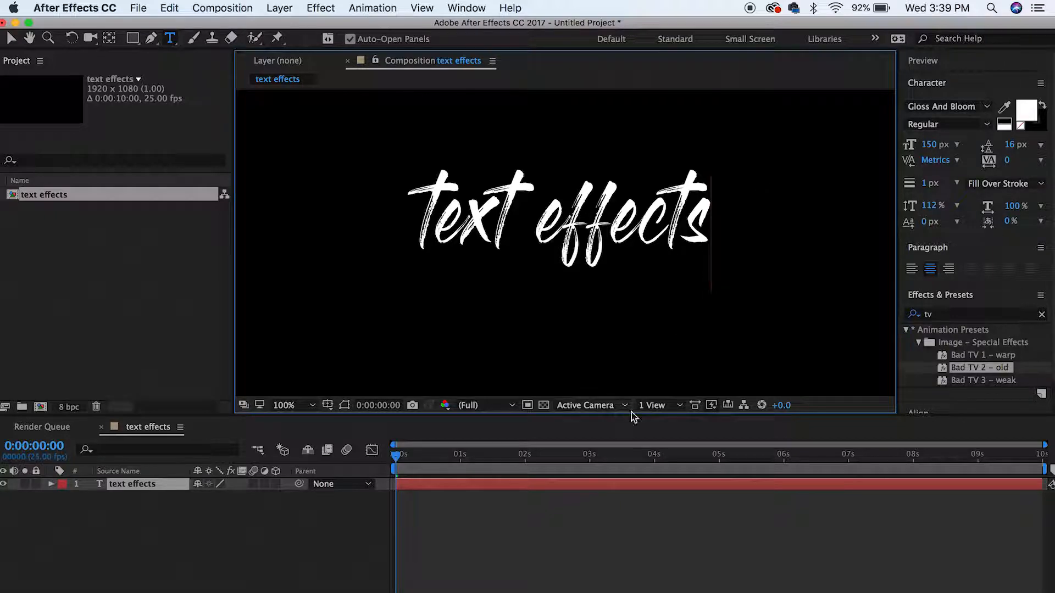
Apply the Quiver animation preset from the Organic text presets to the text layer and preview the animation.
click(1040, 314)
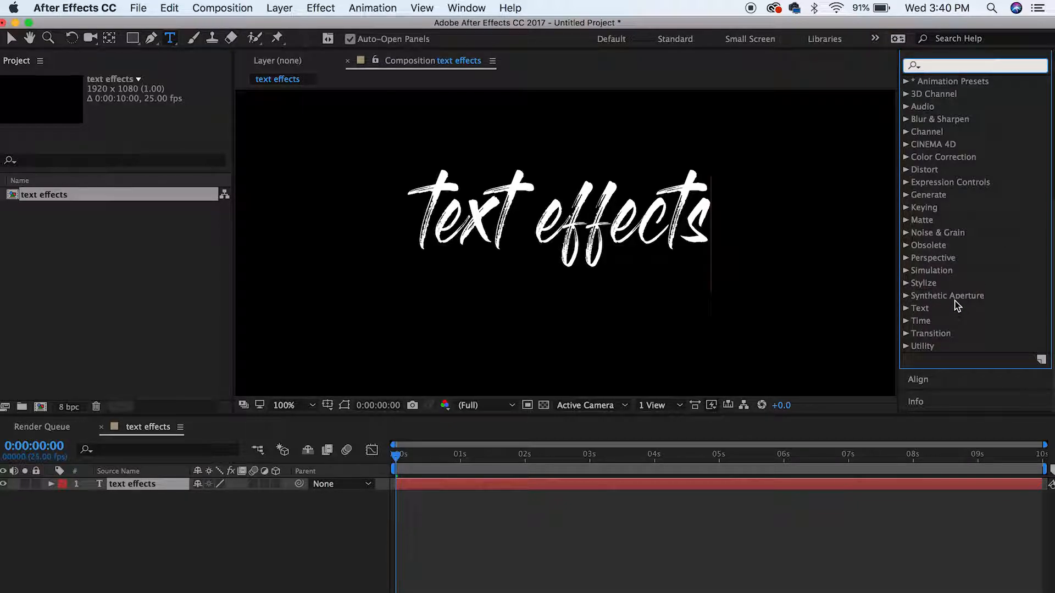
click(906, 82)
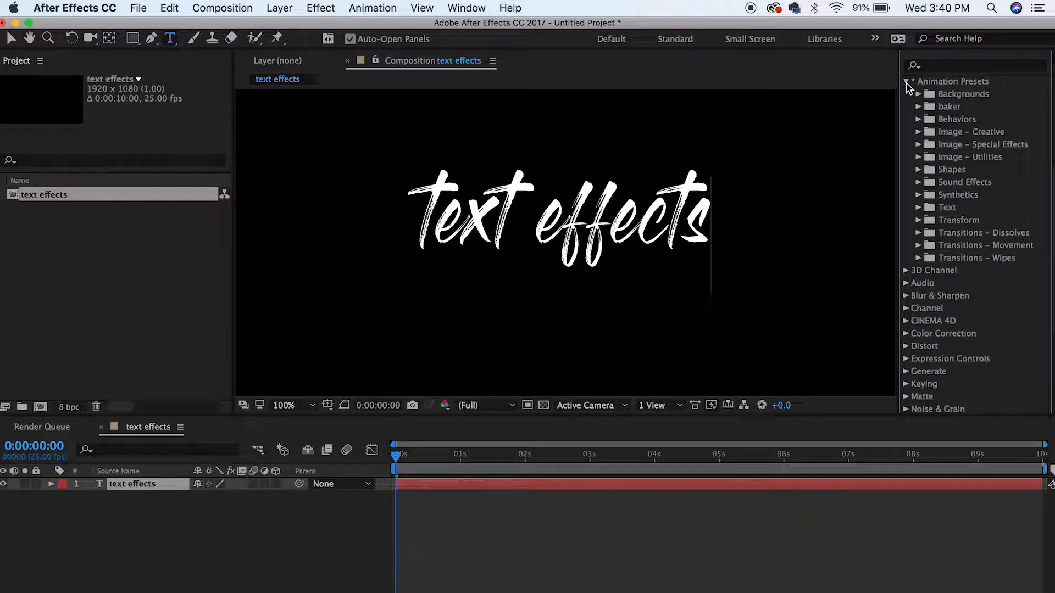
click(918, 208)
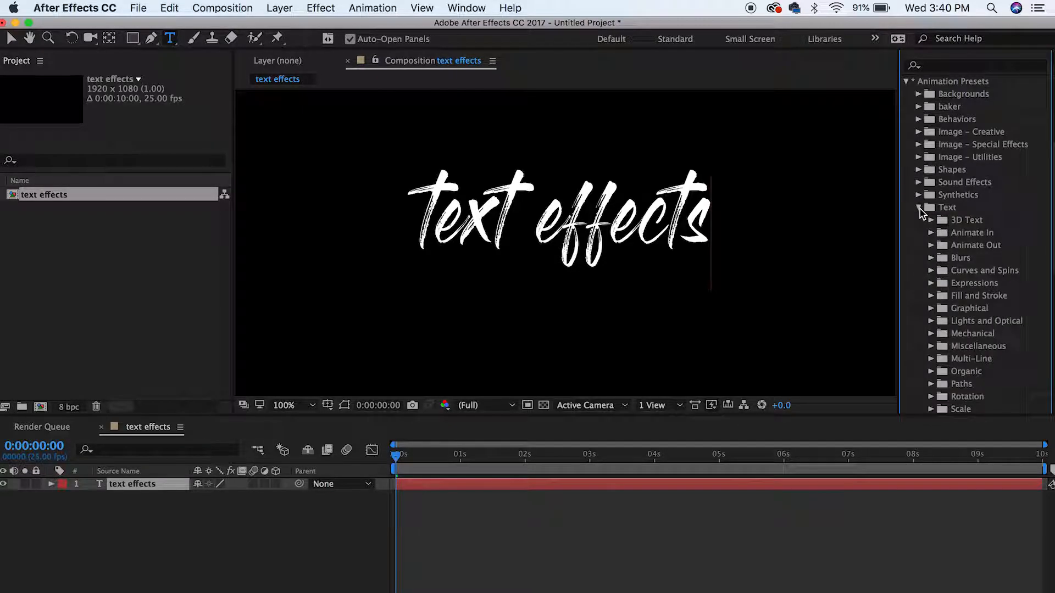
scroll(937, 273, down, 3)
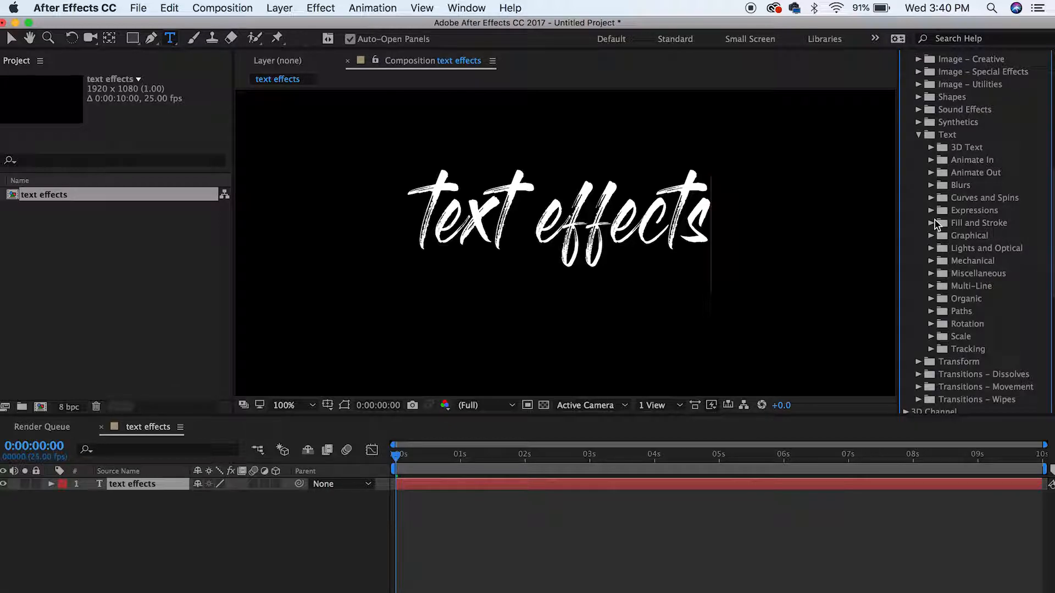
scroll(935, 220, down, 3)
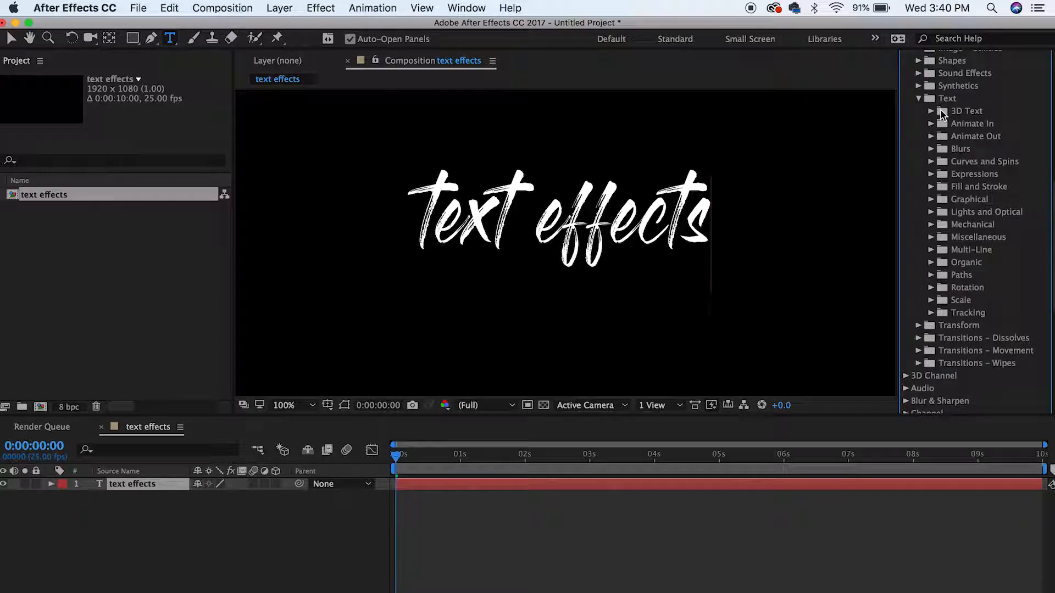
click(931, 262)
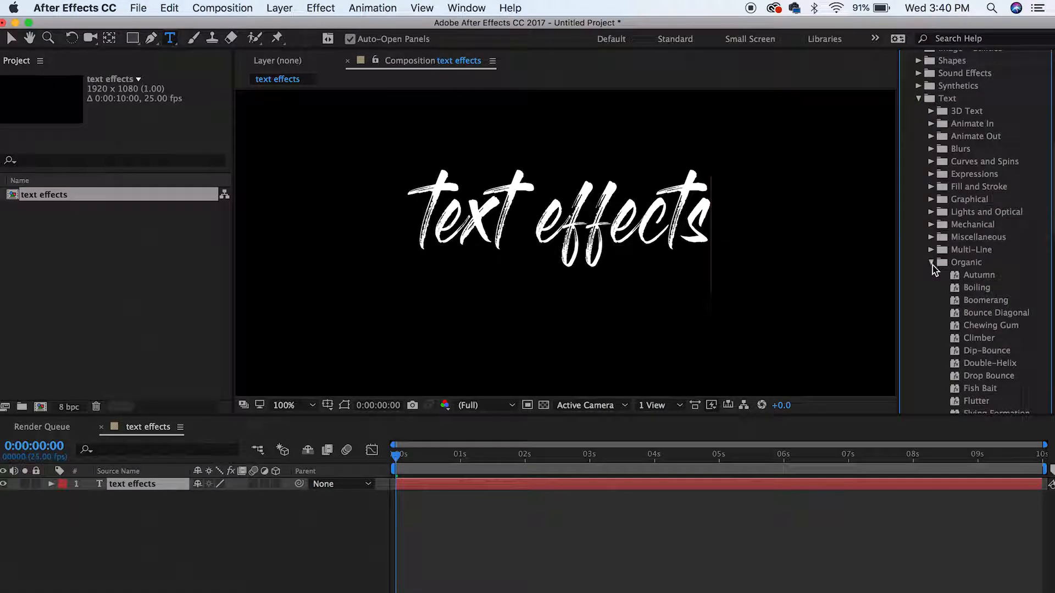
scroll(947, 323, down, 5)
scroll(948, 323, down, 3)
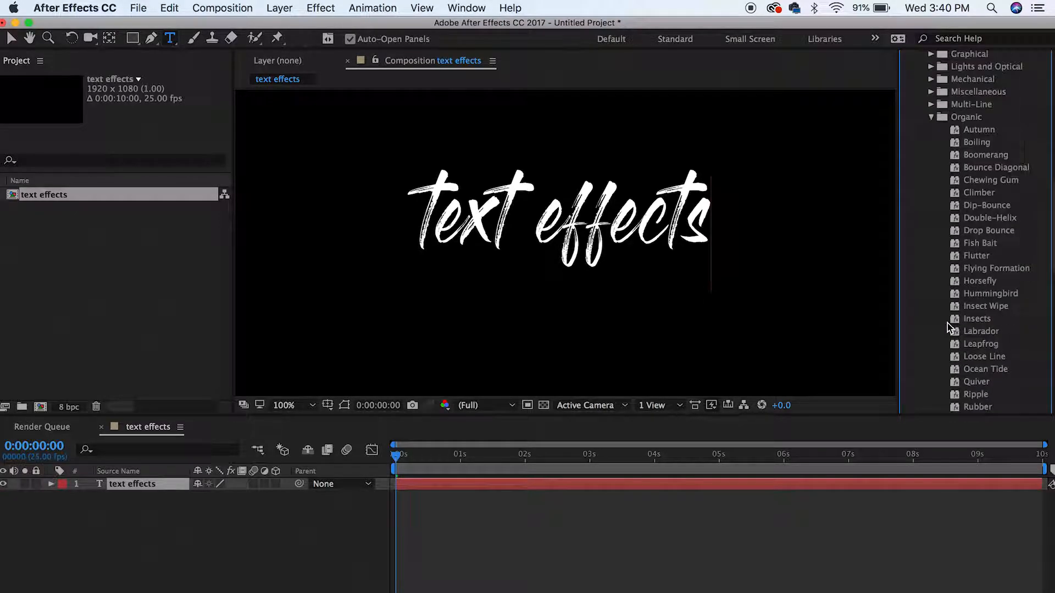
drag(965, 345, 643, 488)
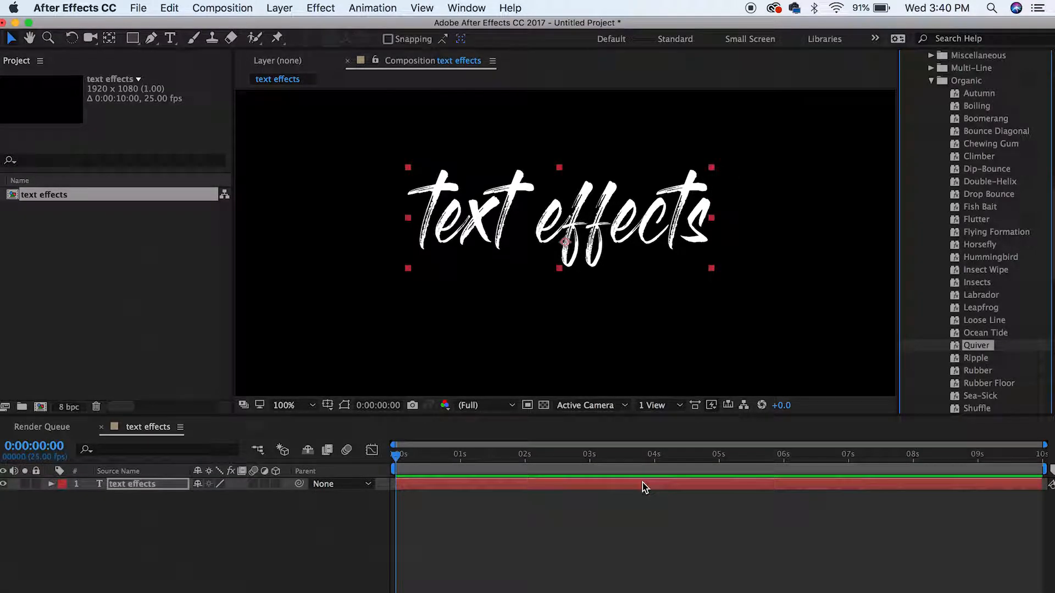
key(space)
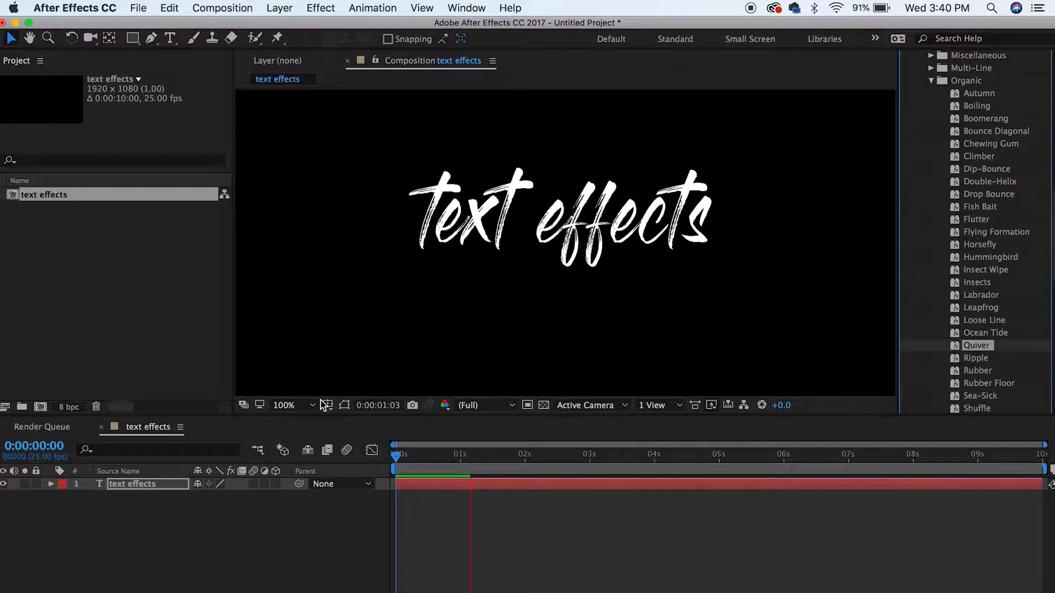
key(space)
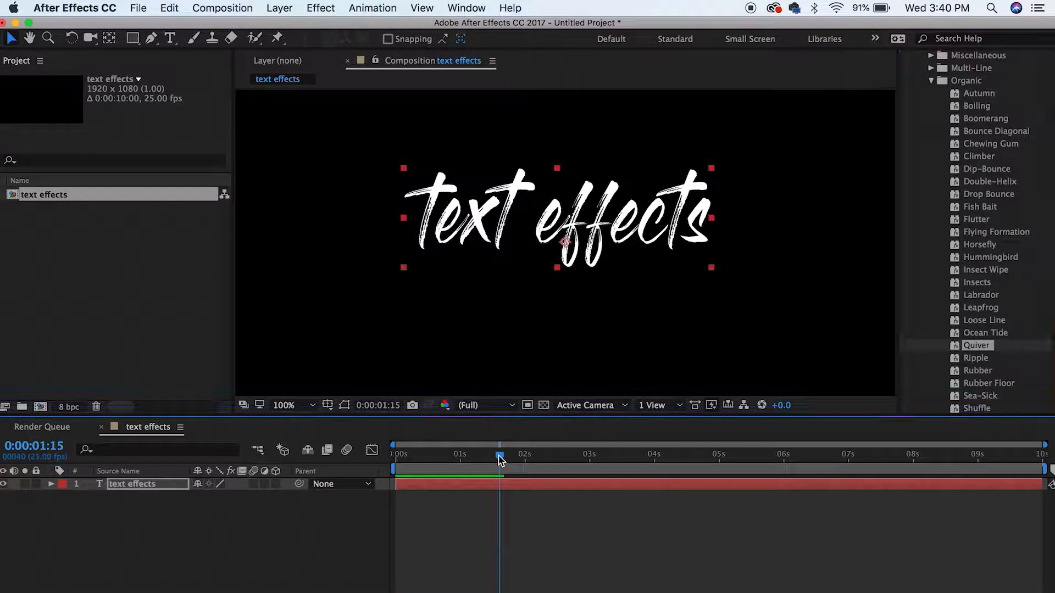
Set the Based On option of the text animator's wiggly selector to Words and preview the animation.
click(51, 484)
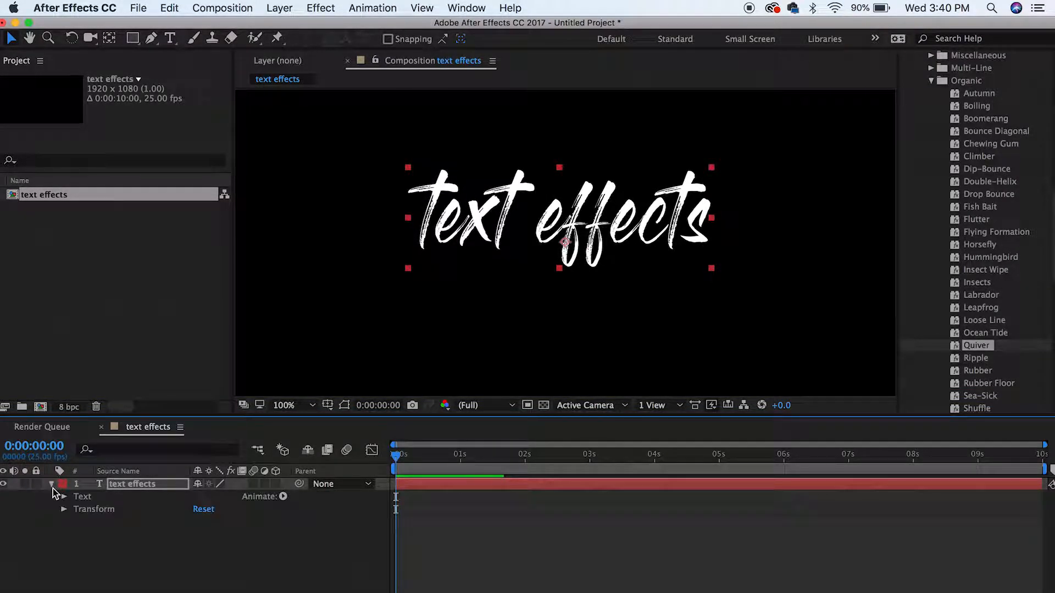
click(63, 496)
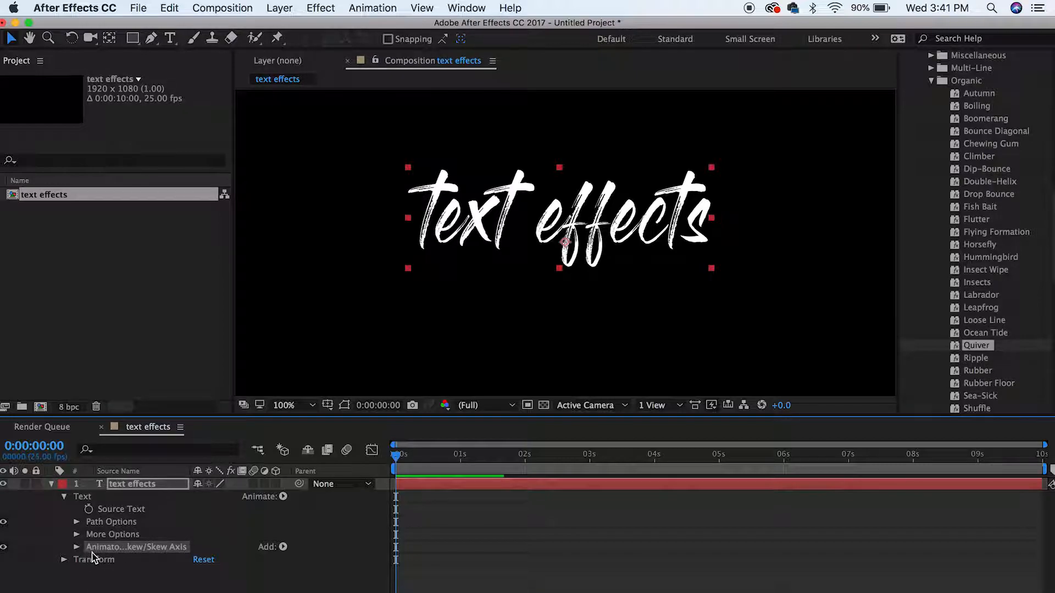
click(78, 546)
scroll(80, 550, down, 3)
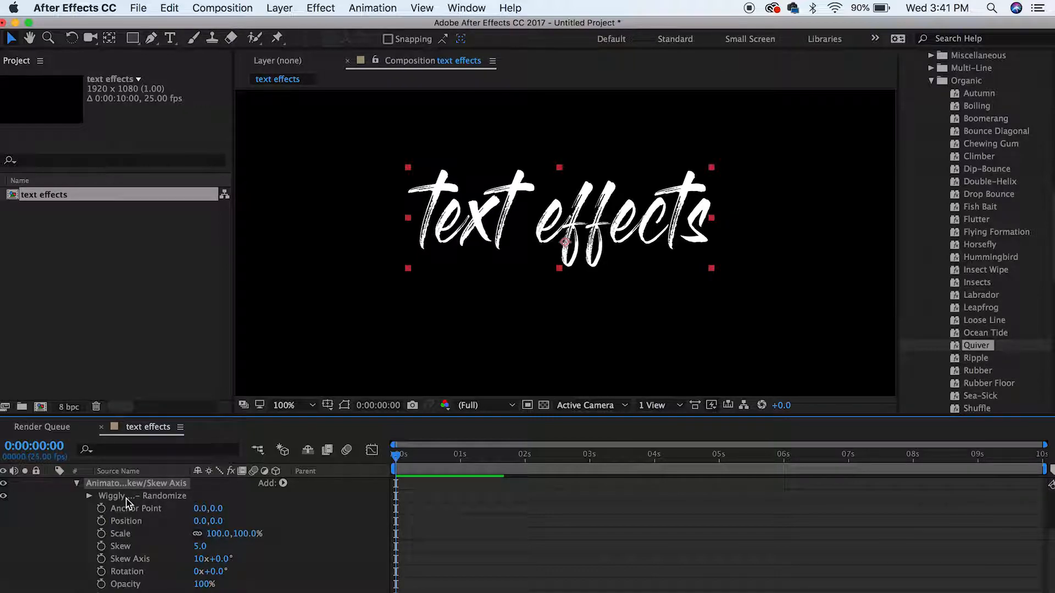
click(89, 496)
scroll(91, 498, down, 1)
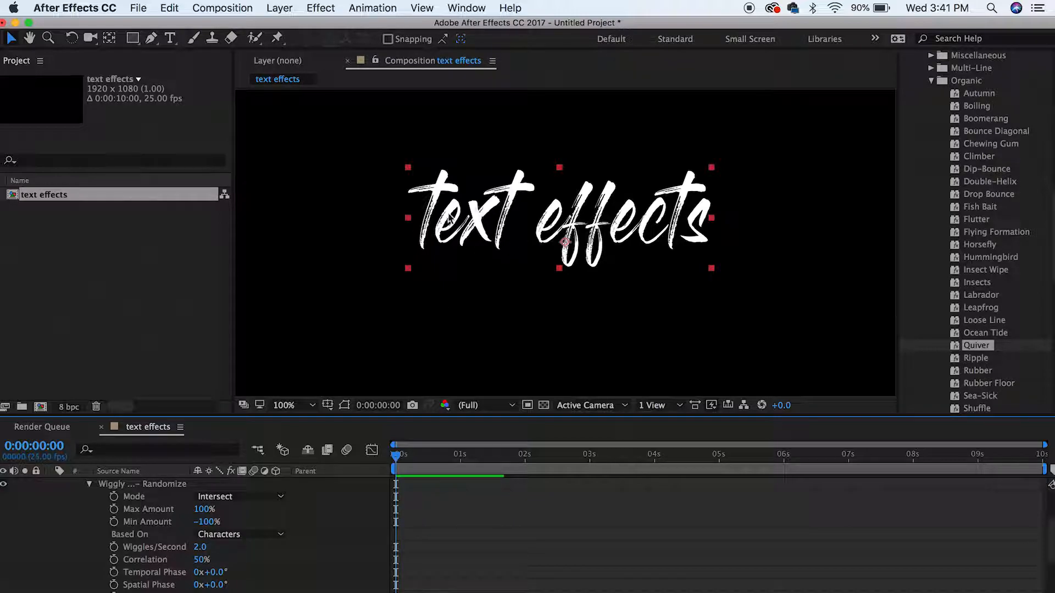
click(220, 535)
click(226, 583)
key(space)
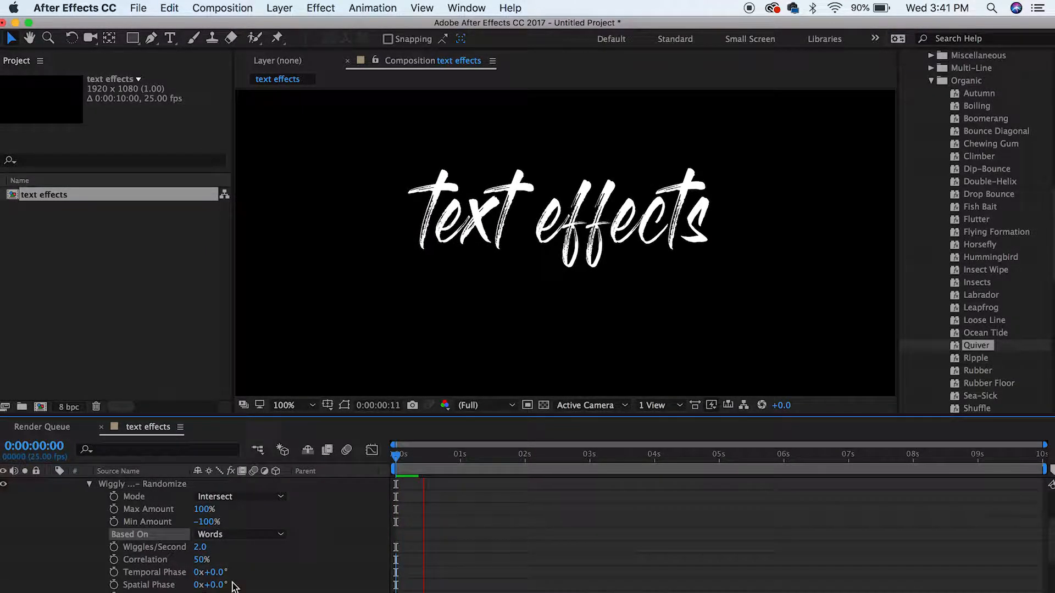
key(space)
drag(488, 460, 395, 456)
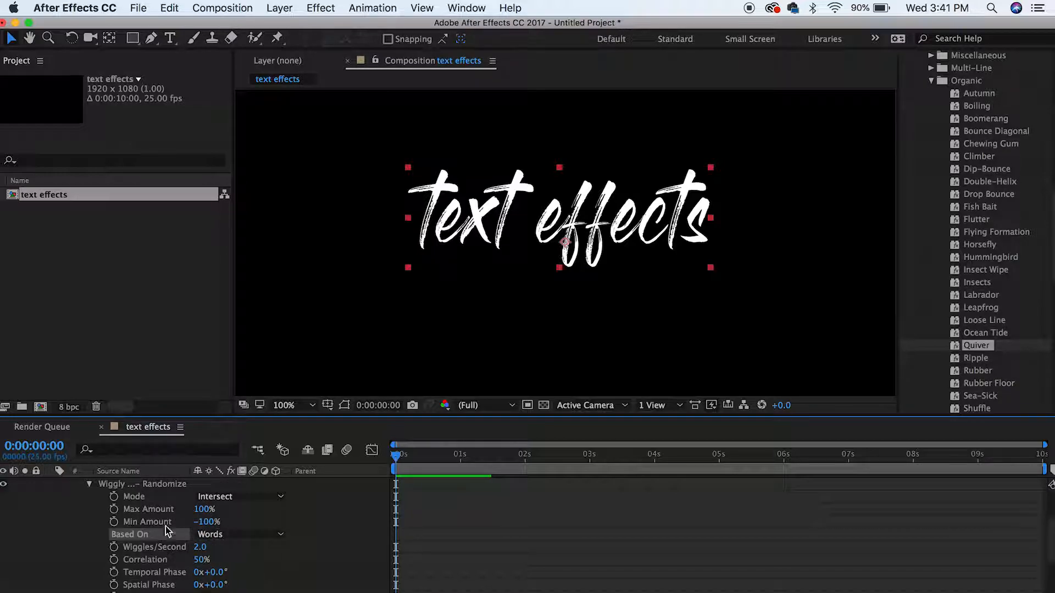
Collapse the wiggly selector, animator and Text properties of the text layer.
click(87, 483)
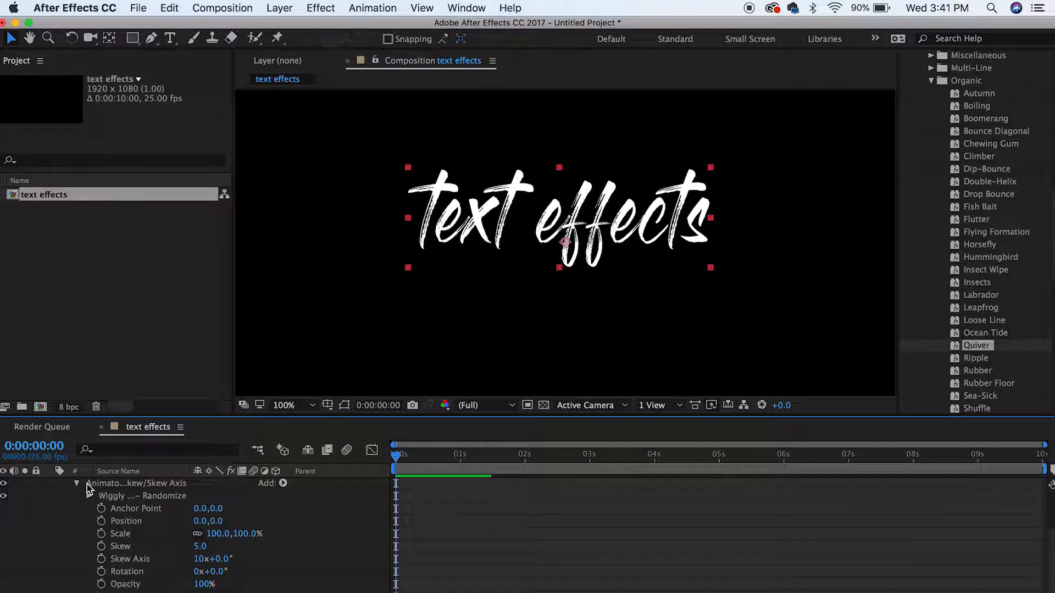
click(78, 483)
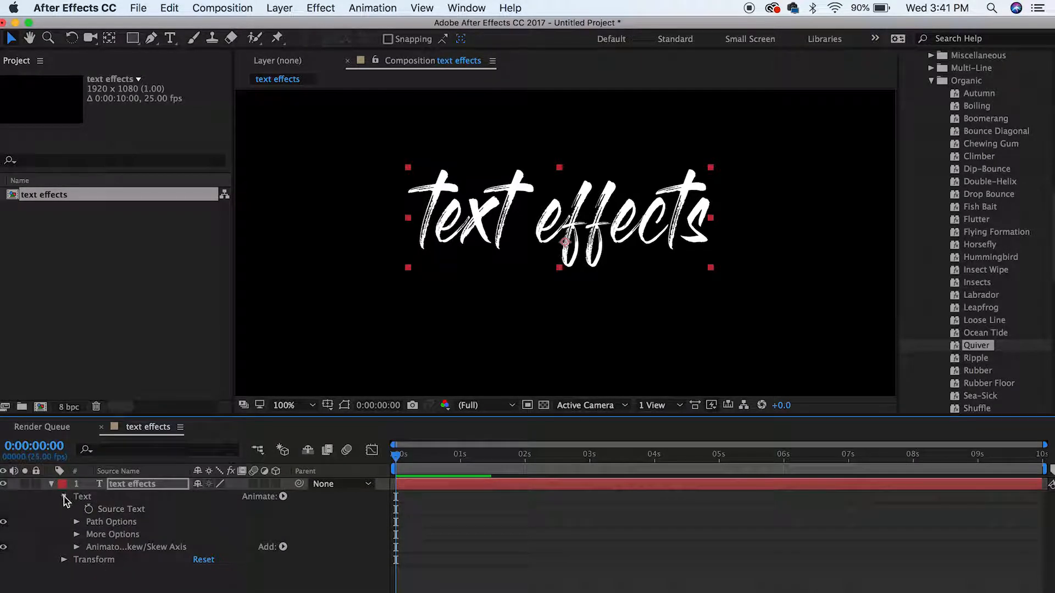
click(63, 496)
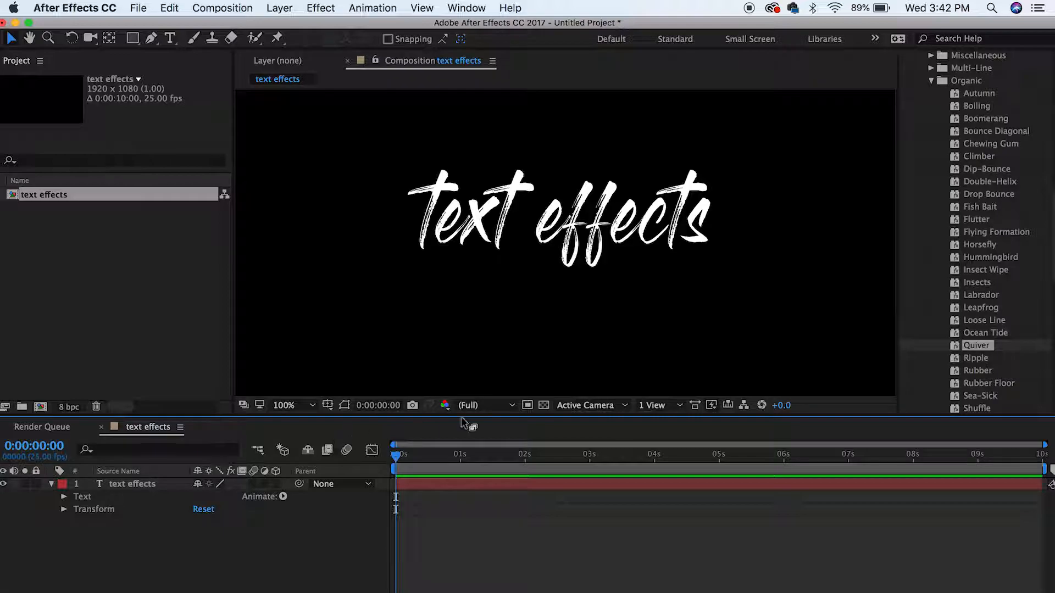
Search the effects and presets for "jiggy" and apply the Jiggy text preset to the text effects layer.
click(930, 82)
scroll(930, 82, up, 5)
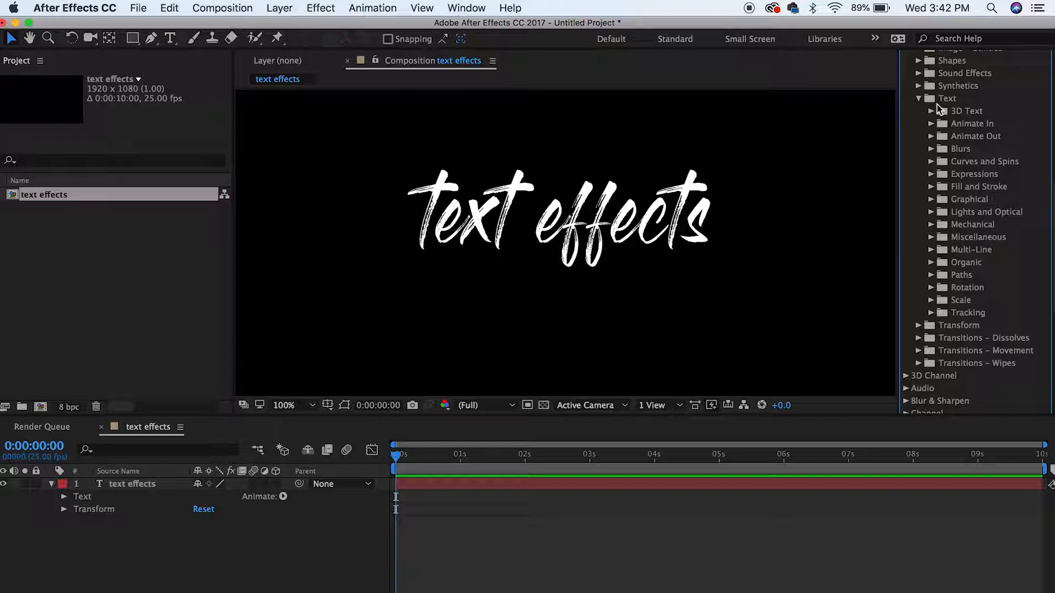
key(grave)
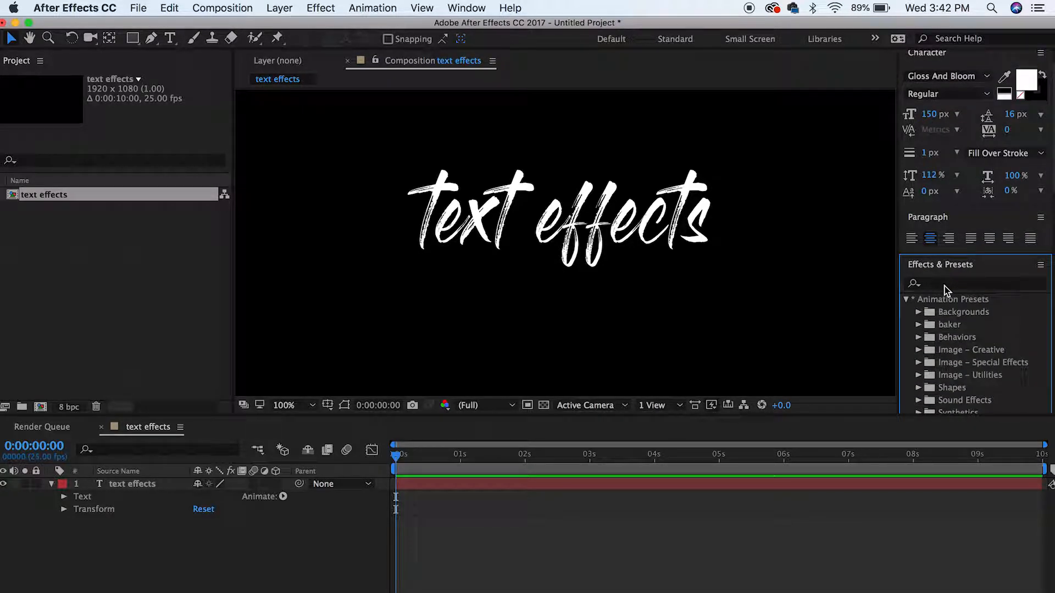
click(945, 284)
text(jiggy)
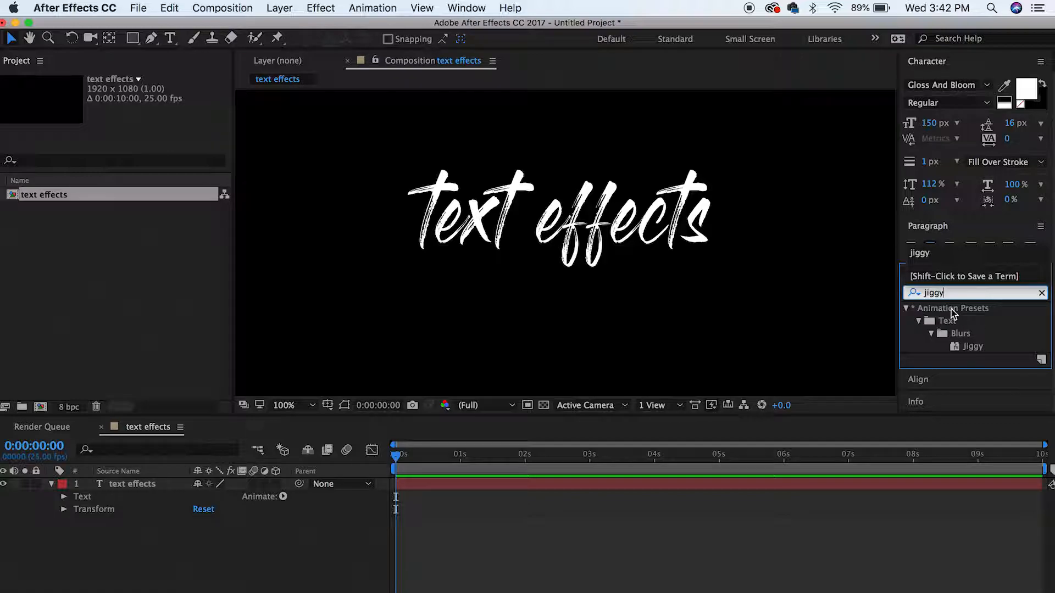
click(966, 347)
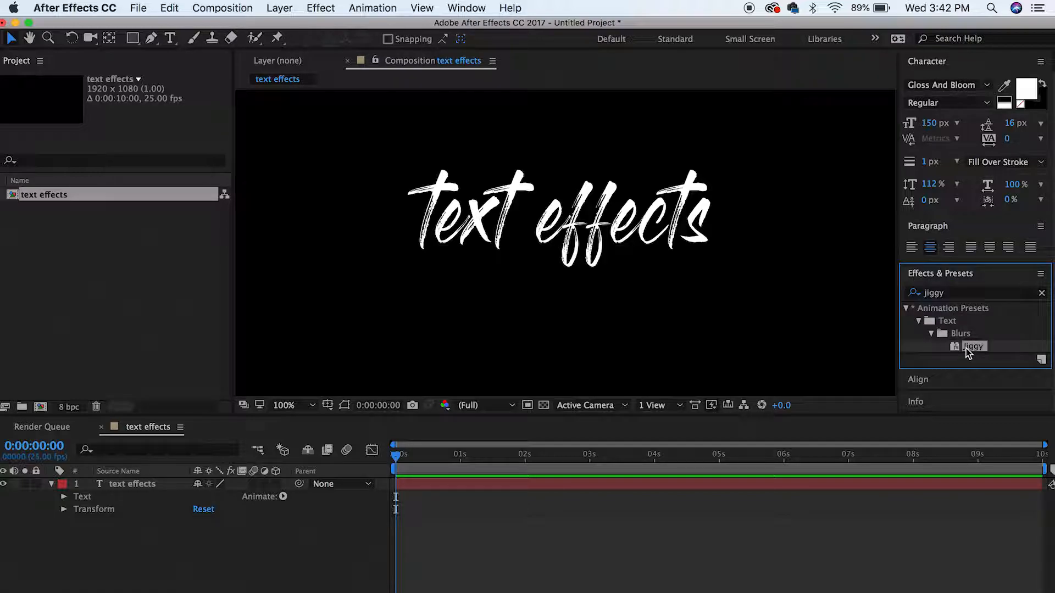
drag(957, 348, 472, 485)
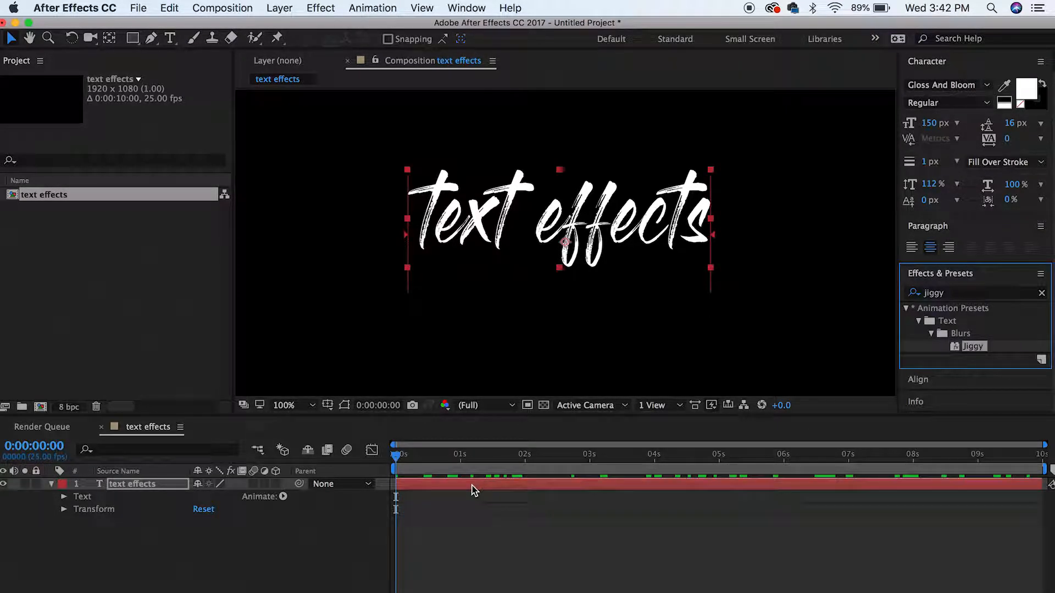
Preview the Jiggy animation on the text layer and scrub the playhead to 0:00:01:08.
key(space)
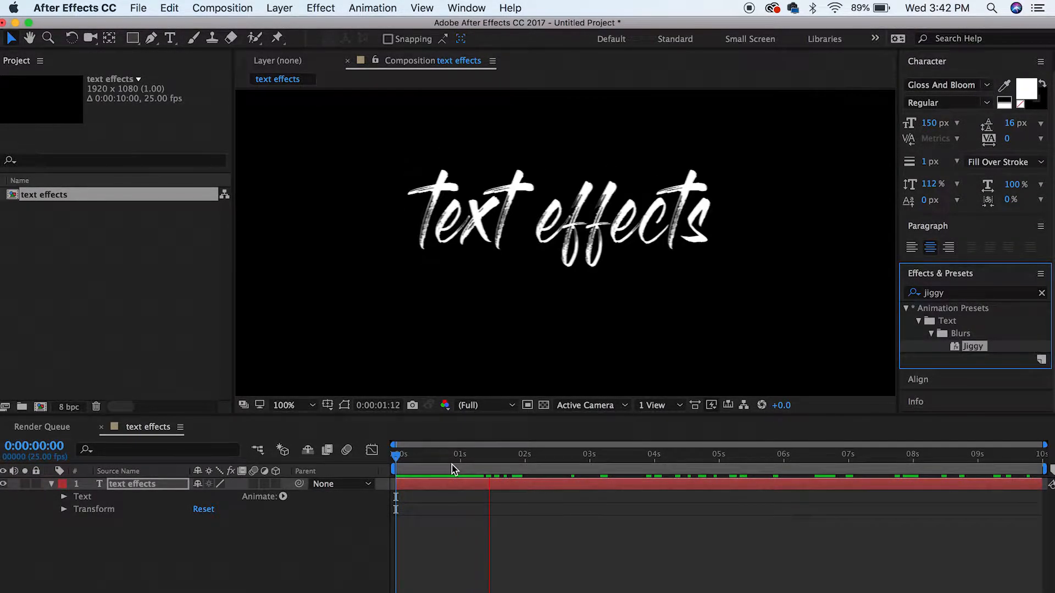
key(space)
click(500, 461)
key(Home)
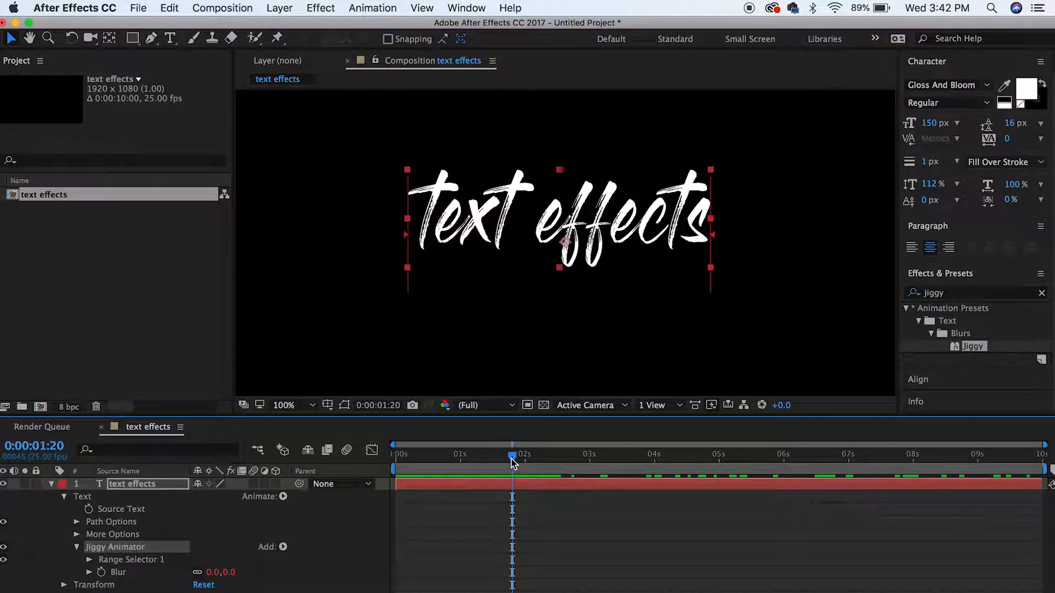
drag(511, 456, 482, 458)
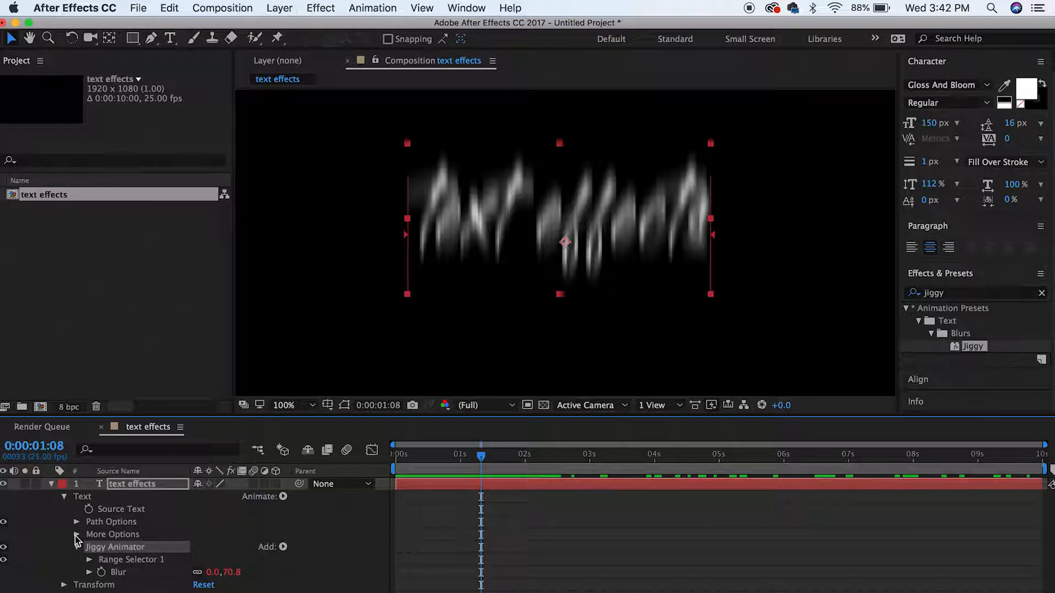
Set the Amount of the Jiggy Animator's Range Selector 1 to 97% and return the playhead to the start.
click(89, 559)
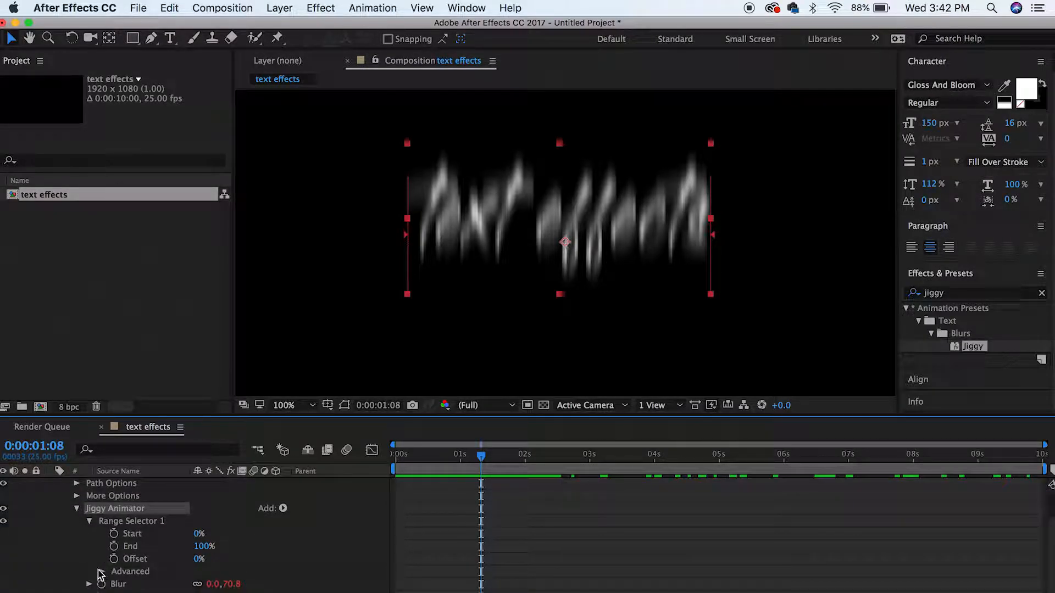
click(101, 572)
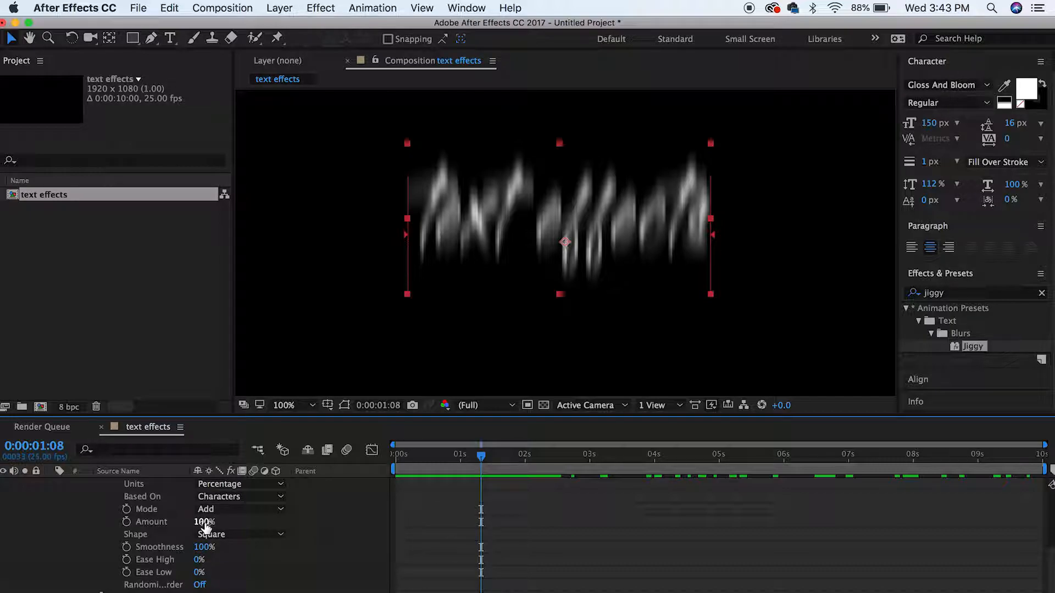
mouse_move(205, 527)
mouse_down()
mouse_move(99, 522)
mouse_move(201, 522)
mouse_up()
drag(477, 457, 434, 457)
key(Home)
Collapse the Text properties of the text effects layer.
scroll(132, 497, up, 3)
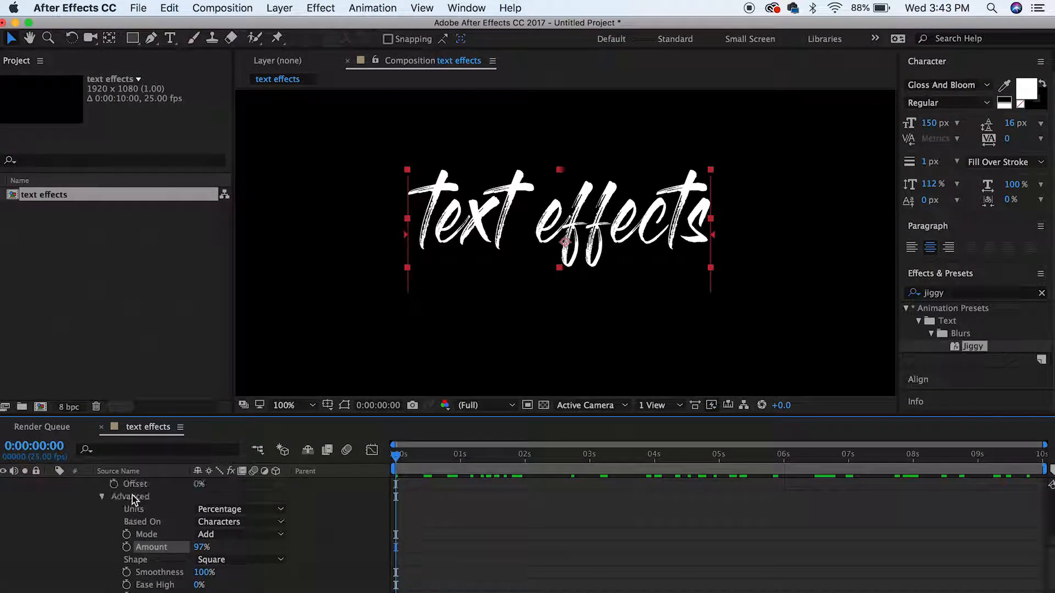
scroll(132, 497, up, 3)
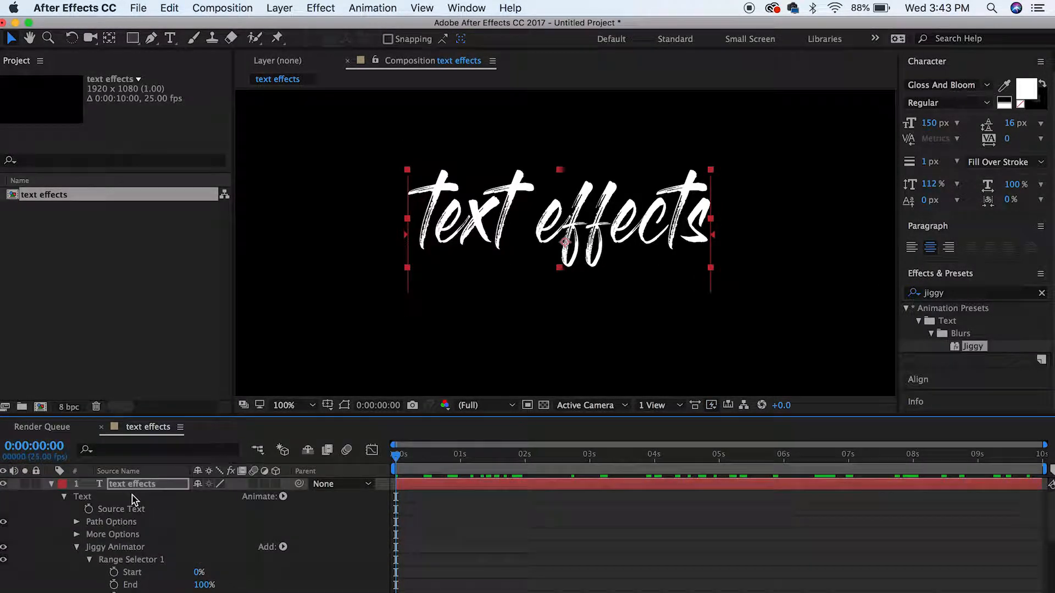
click(64, 497)
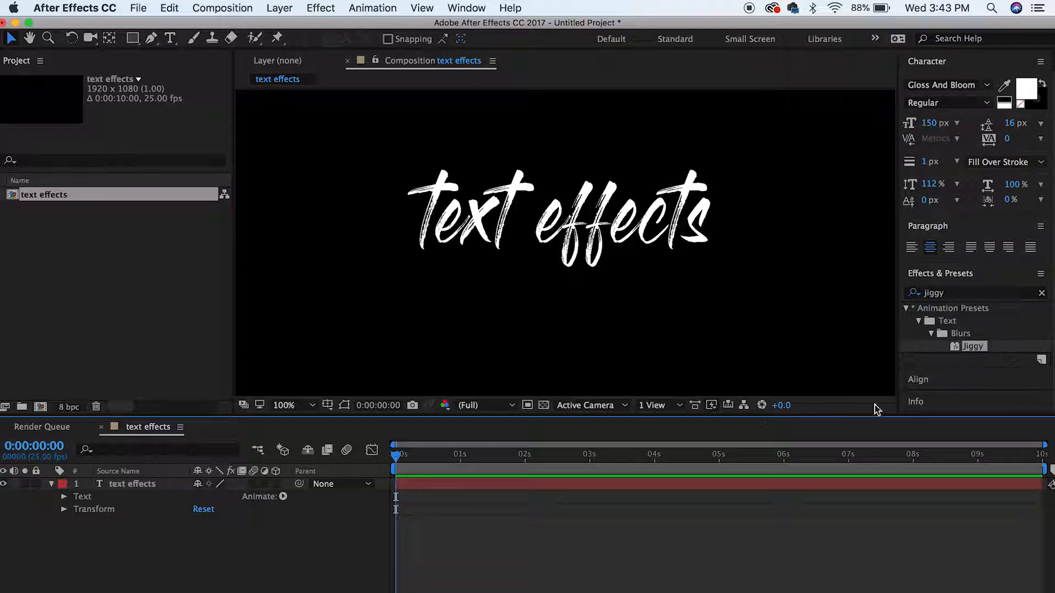
Search the effects and presets for "type", apply the Typewriter preset to the text layer and preview the animation.
click(1042, 294)
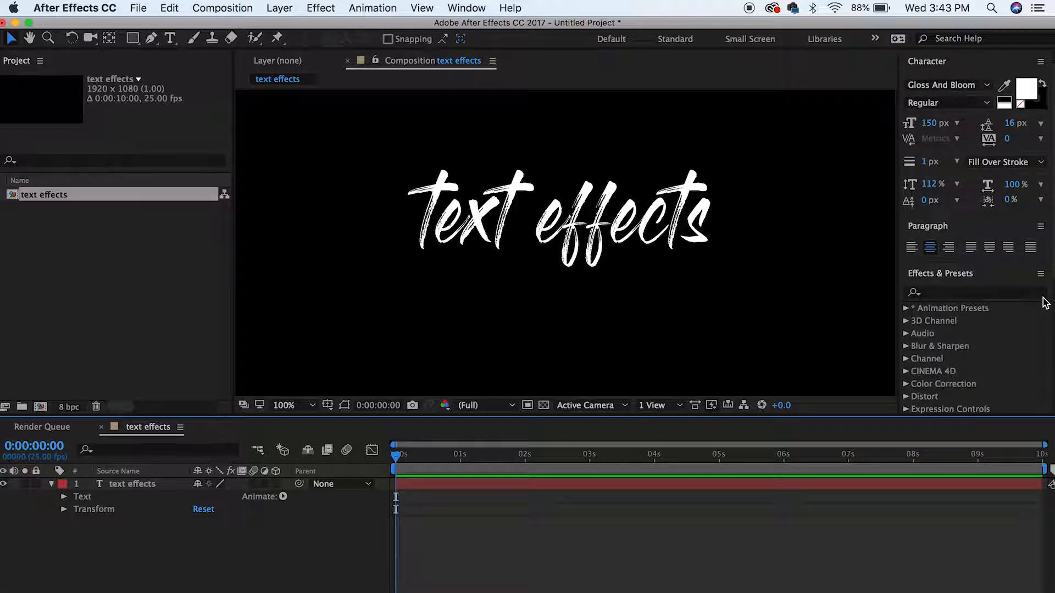
click(1008, 294)
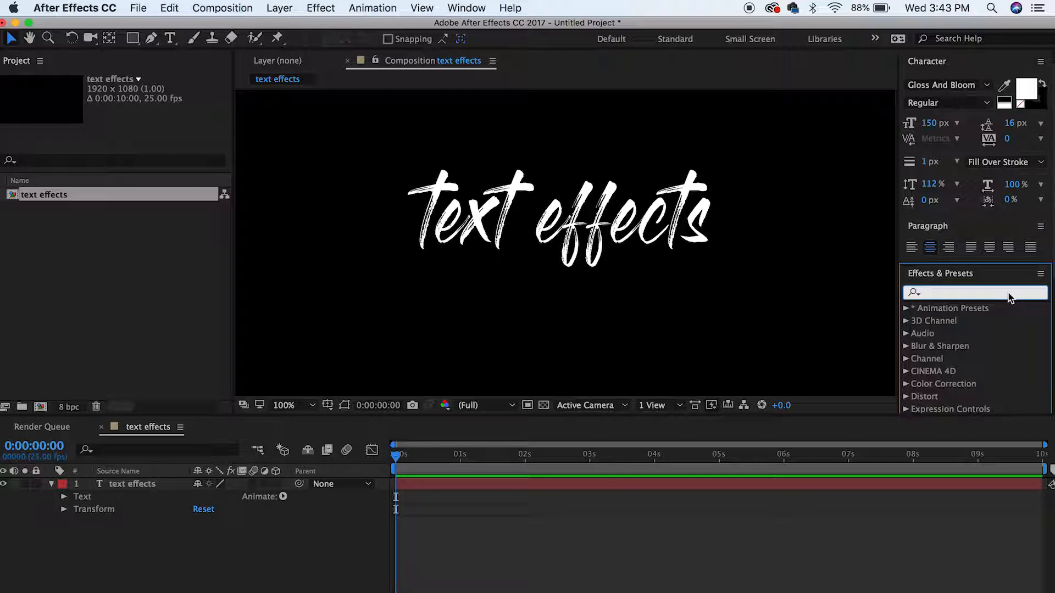
text(type)
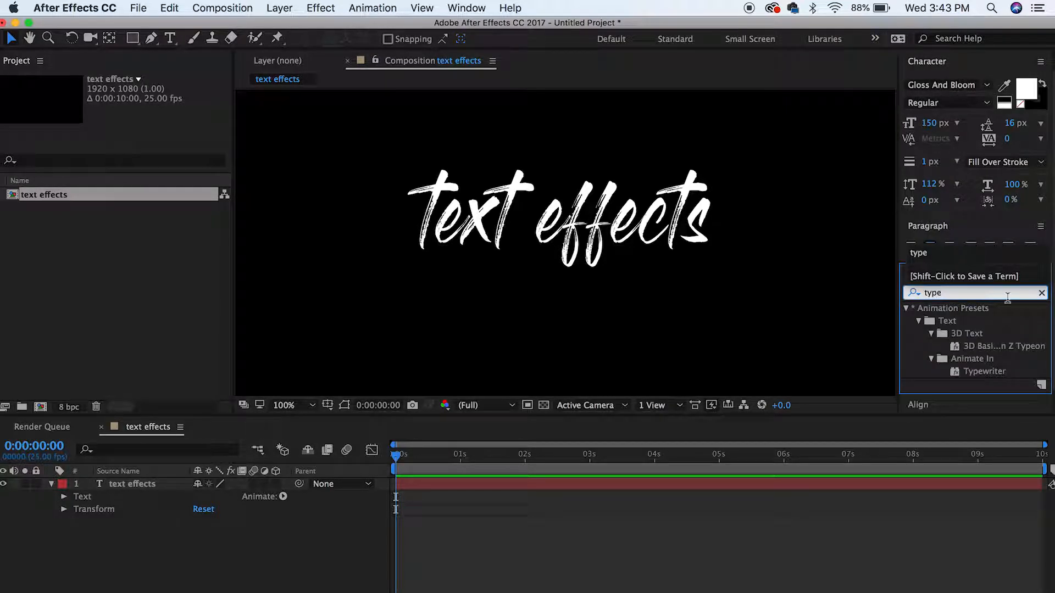
drag(979, 371, 474, 491)
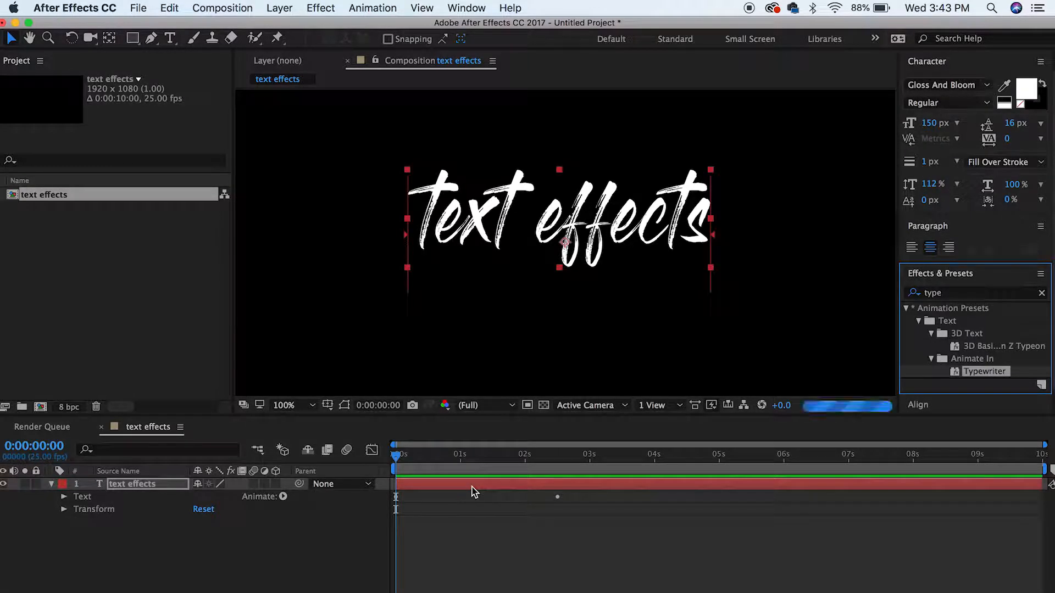
key(space)
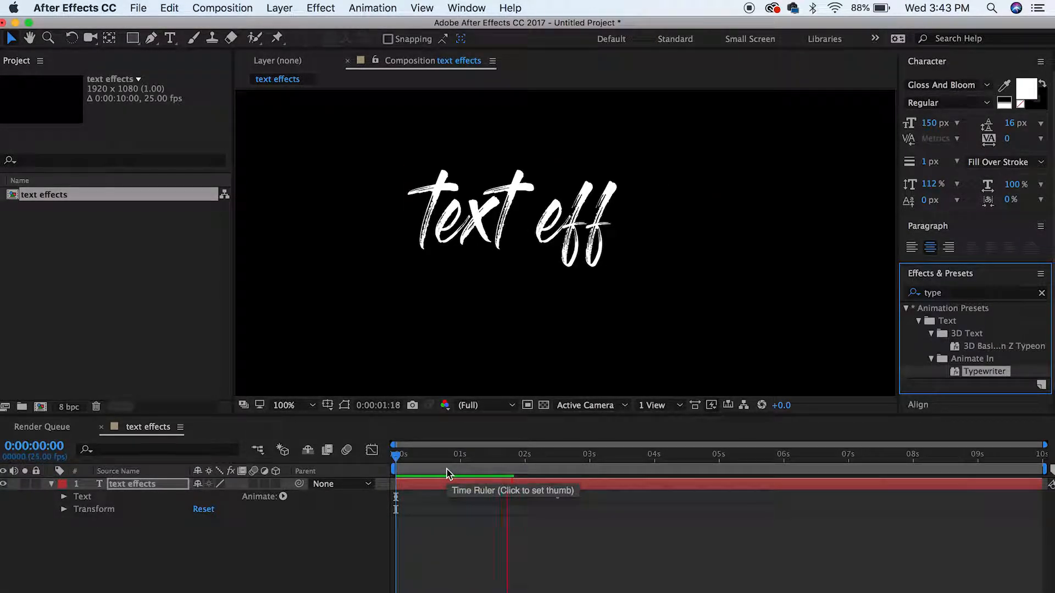
key(space)
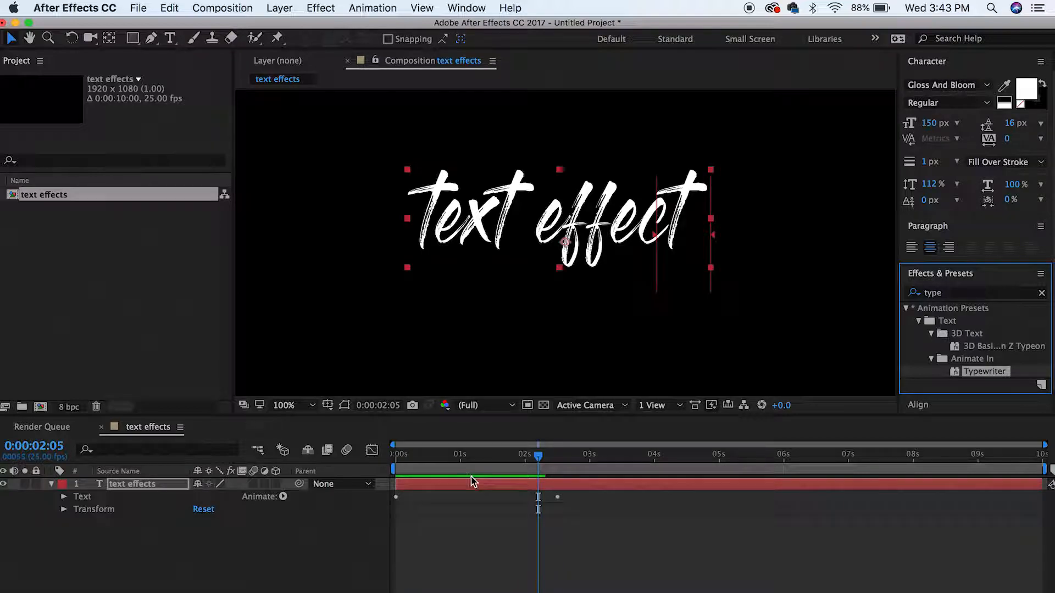
Expand Animator 1's Range Selector 1, move the second Start keyframe to about one second and preview the typing from the beginning.
click(64, 498)
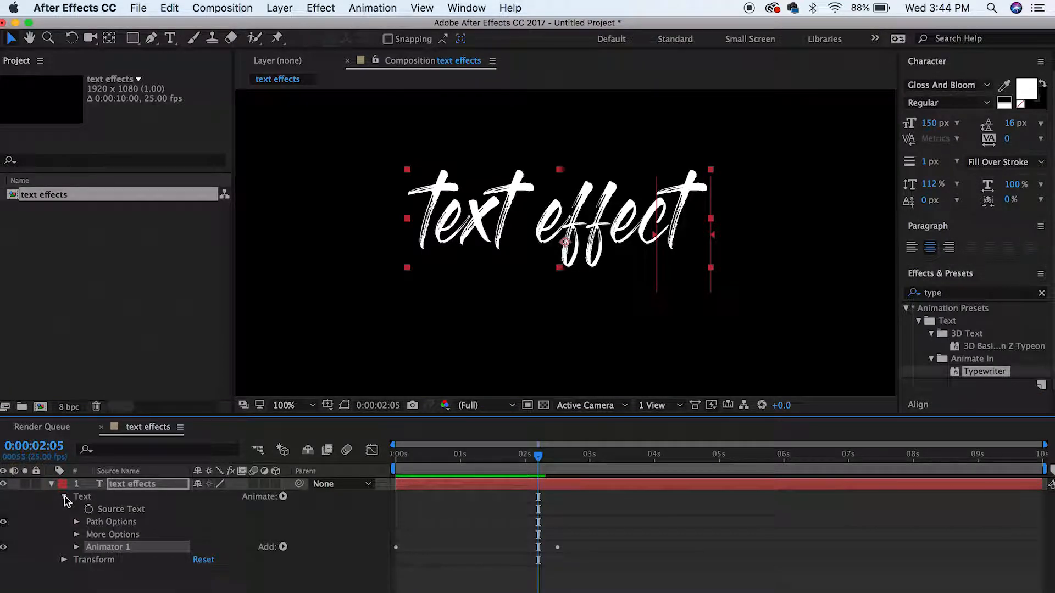
click(77, 546)
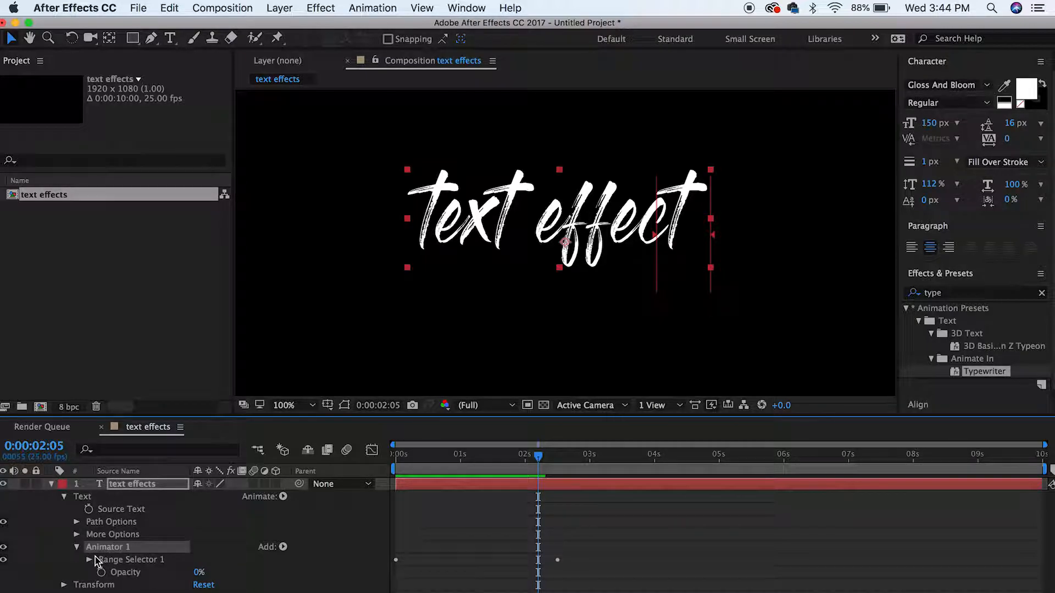
click(89, 560)
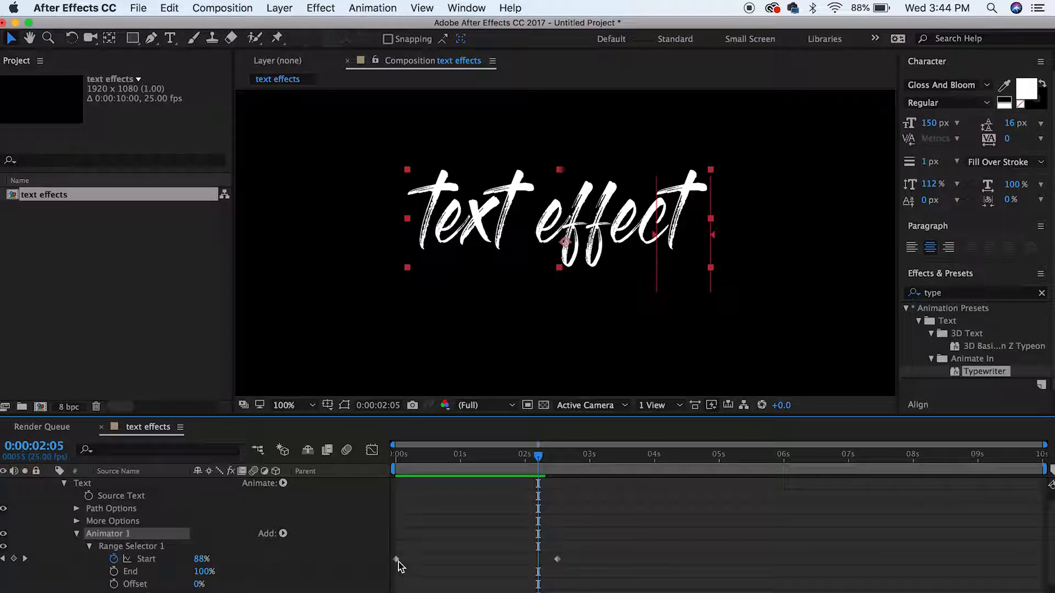
click(557, 559)
drag(557, 560, 468, 560)
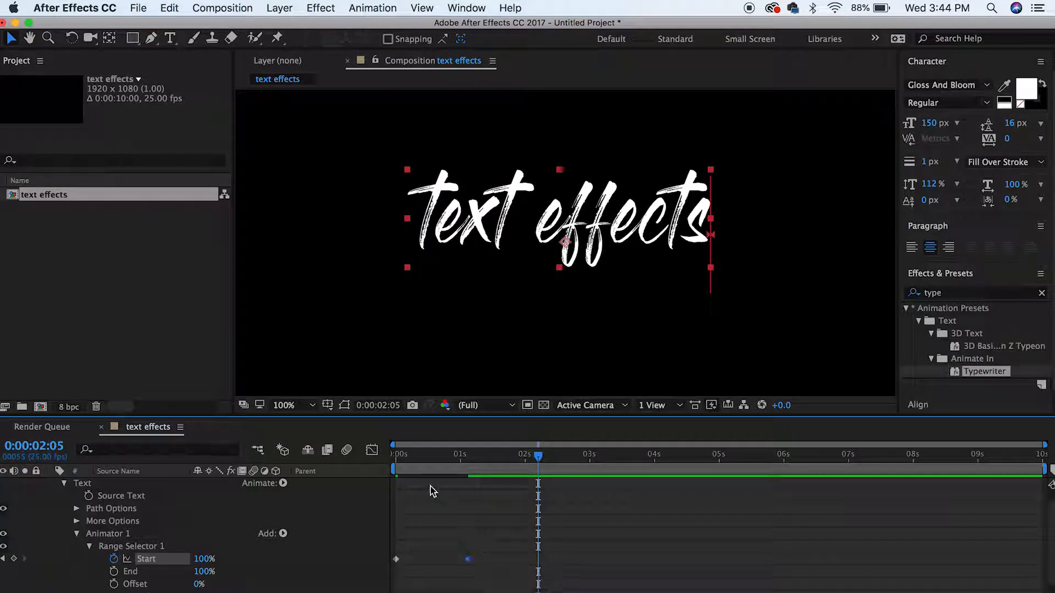
drag(422, 460, 378, 461)
key(space)
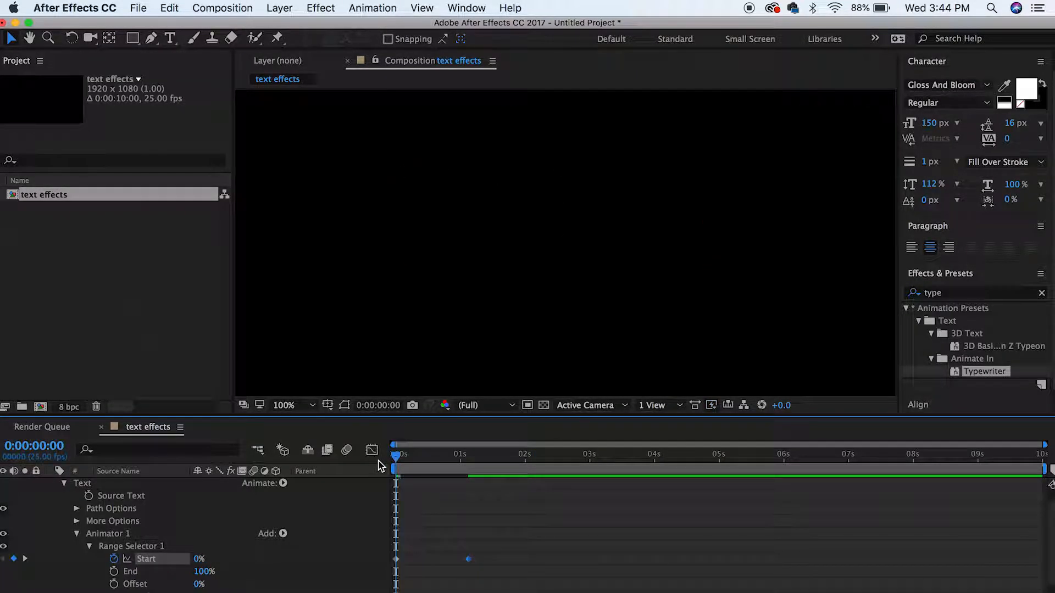
key(space)
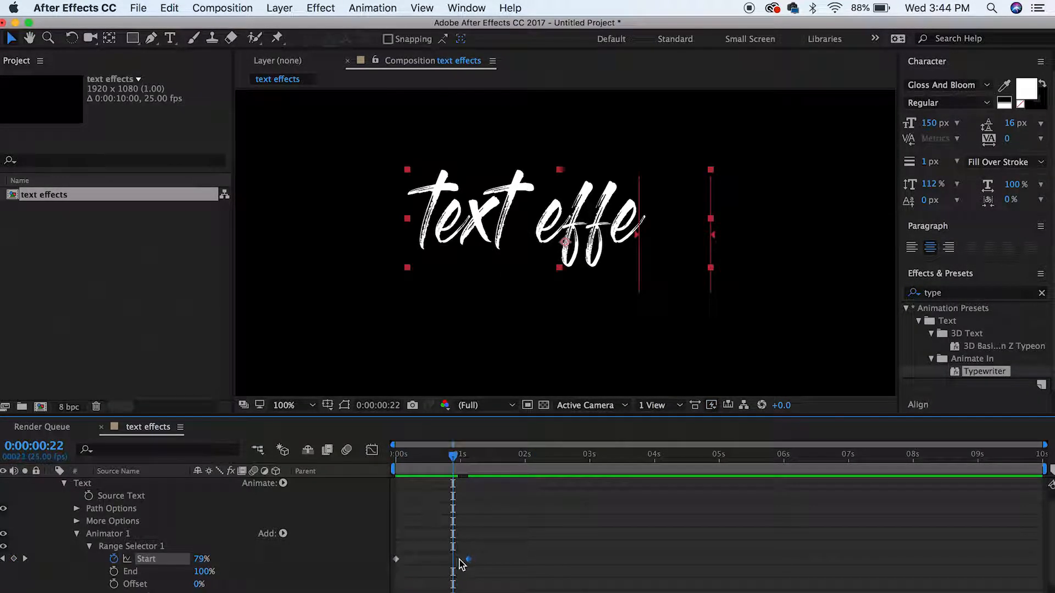
Move the second Start keyframe of the Typewriter animator to 0:00:02:15 and preview the slower typing.
drag(468, 559, 564, 561)
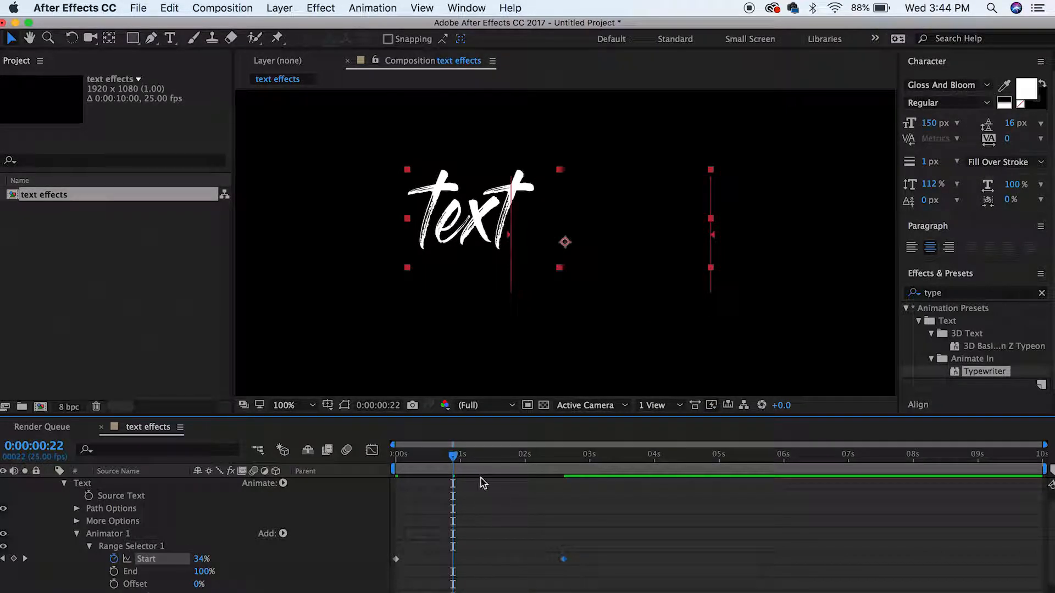
key(space)
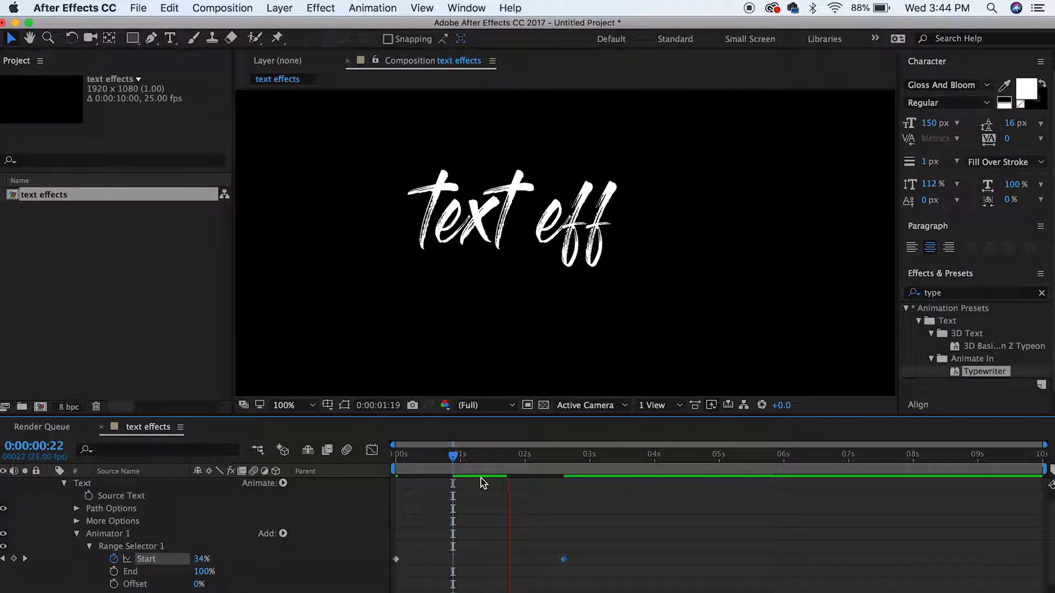
key(space)
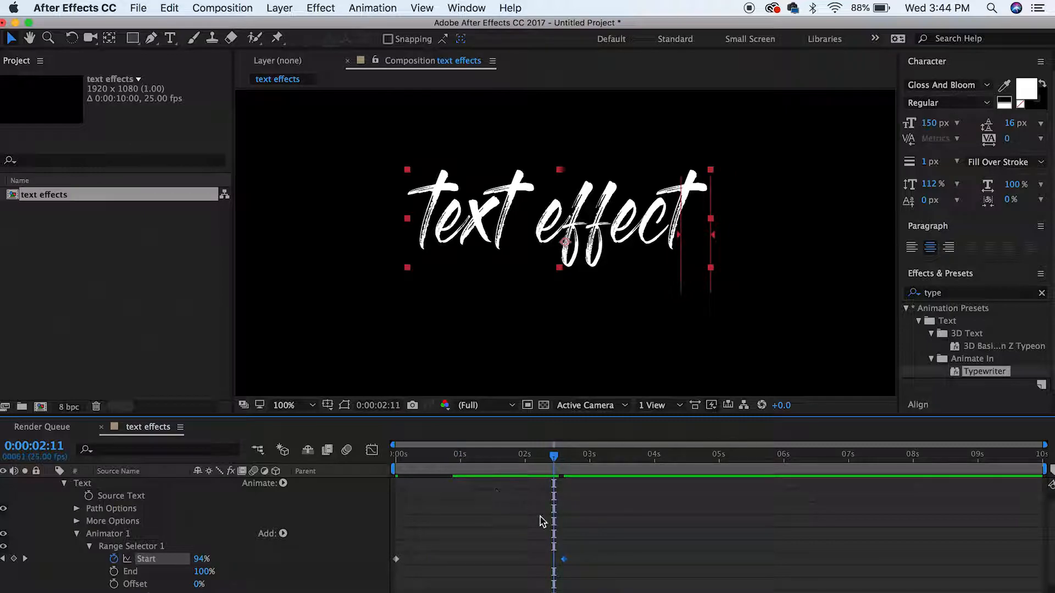
Move the second Start keyframe to just before two seconds and collapse the layer's Text properties.
mouse_move(564, 560)
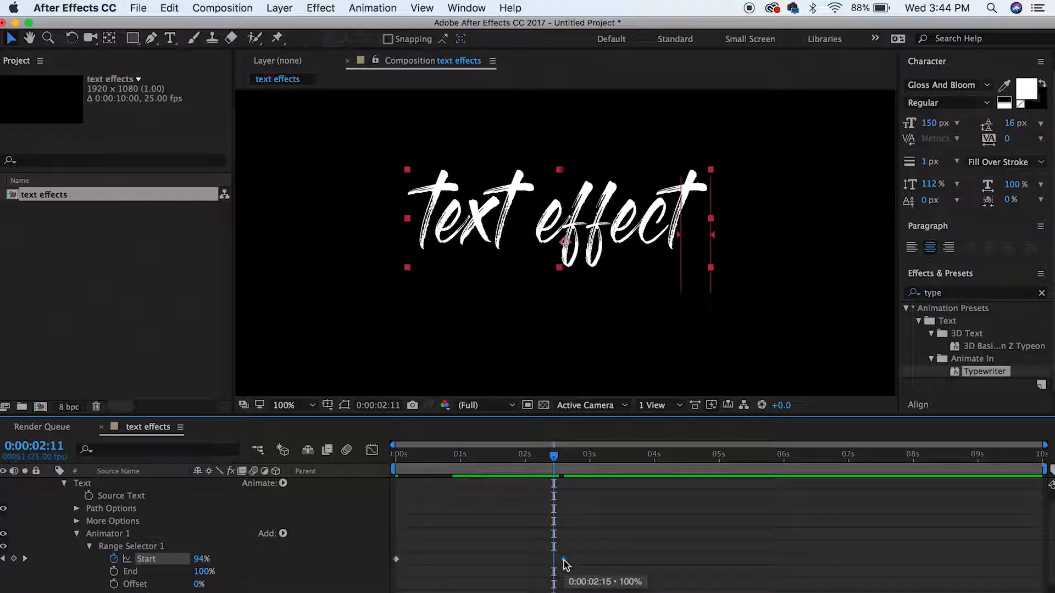
drag(563, 560, 514, 559)
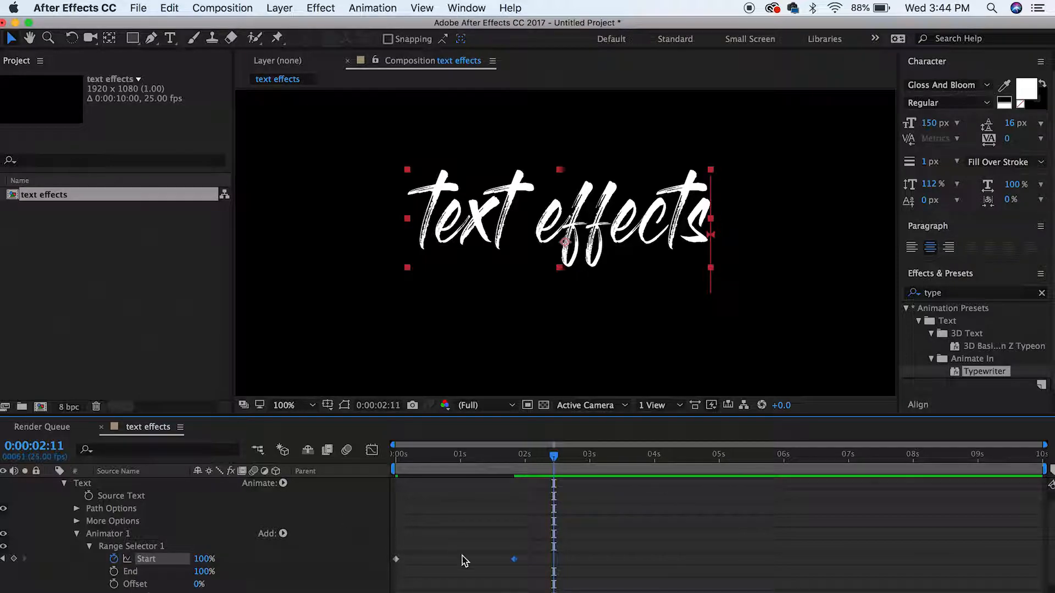
scroll(455, 527, up, 1)
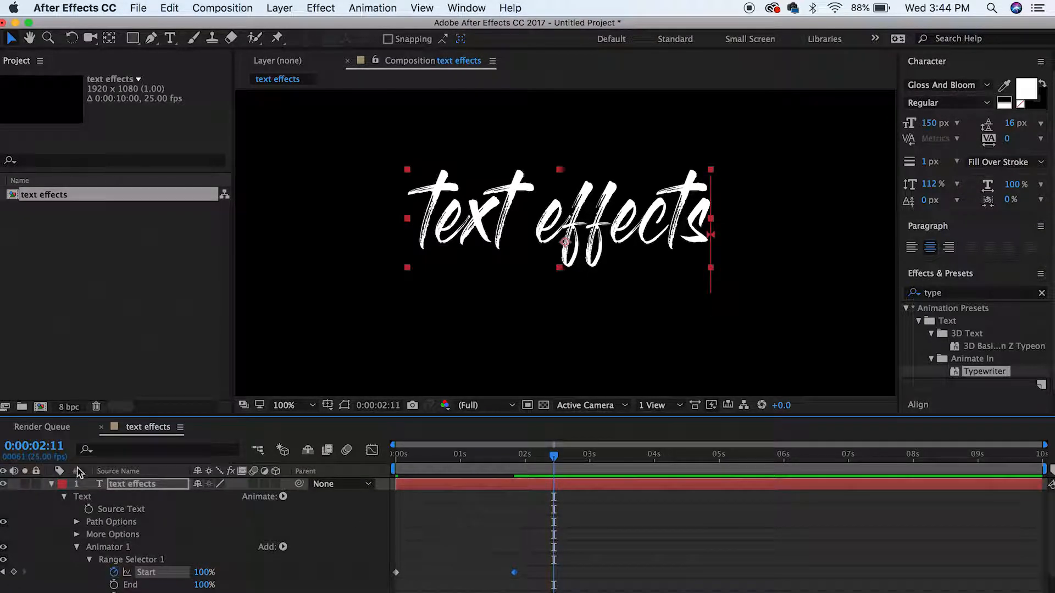
click(64, 497)
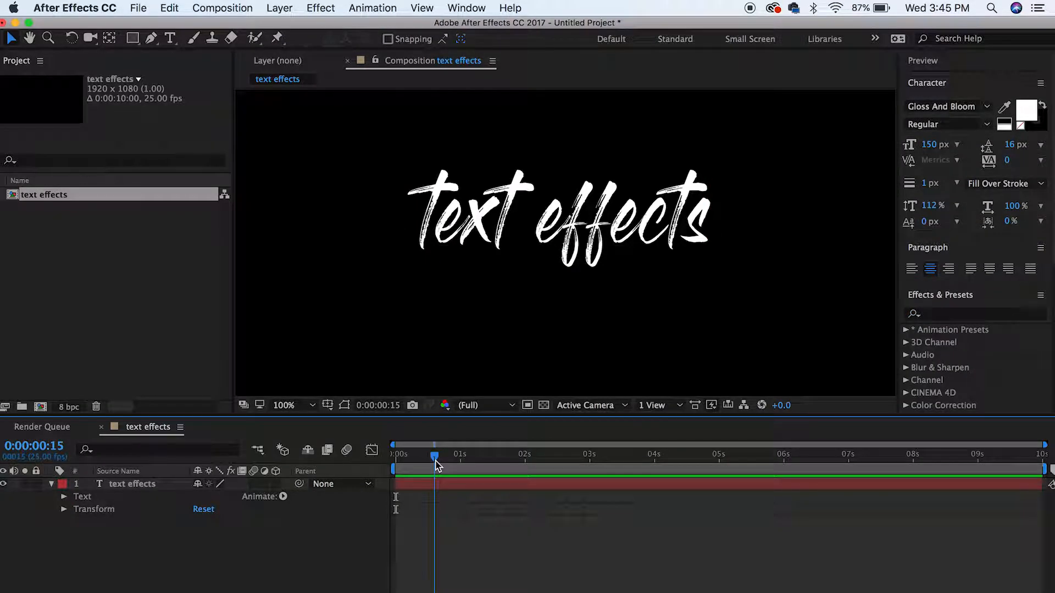
Return the playhead to the start and open the Lights and Optical folder of the Text animation presets.
drag(434, 456, 383, 452)
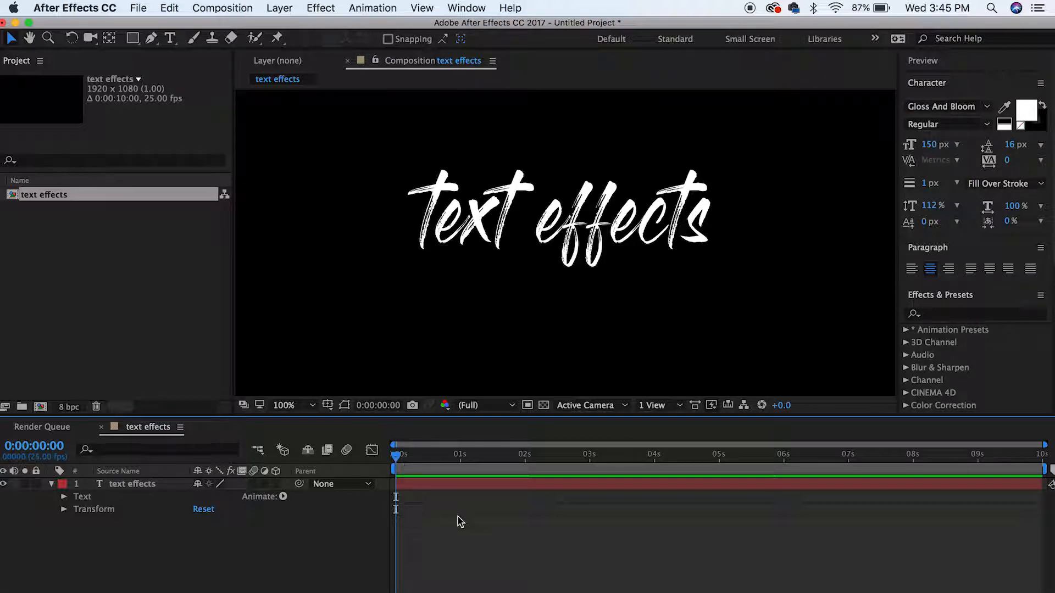
click(907, 331)
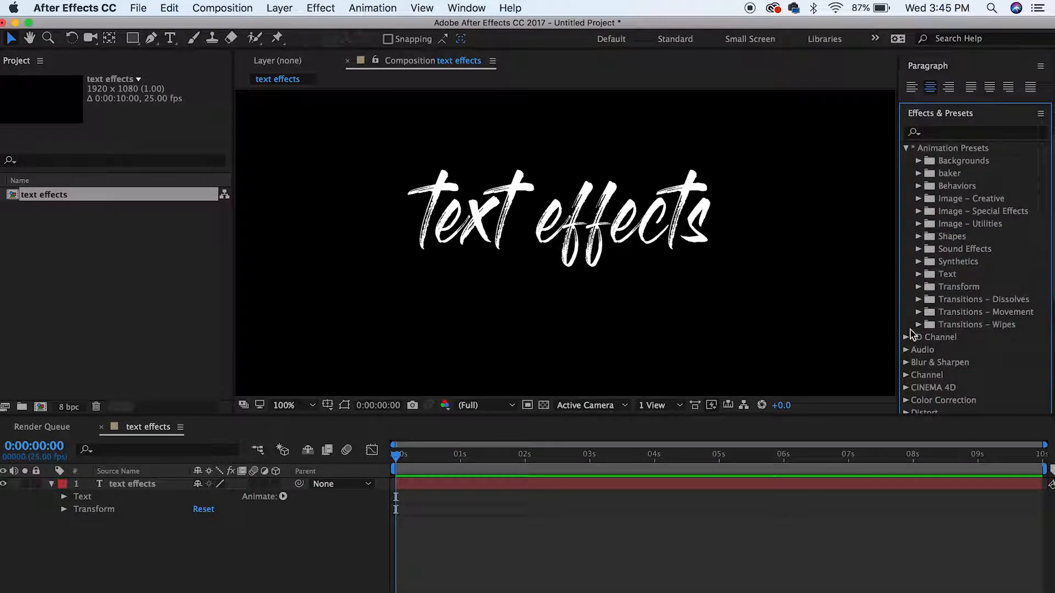
click(918, 274)
scroll(936, 311, down, 3)
scroll(936, 311, down, 3)
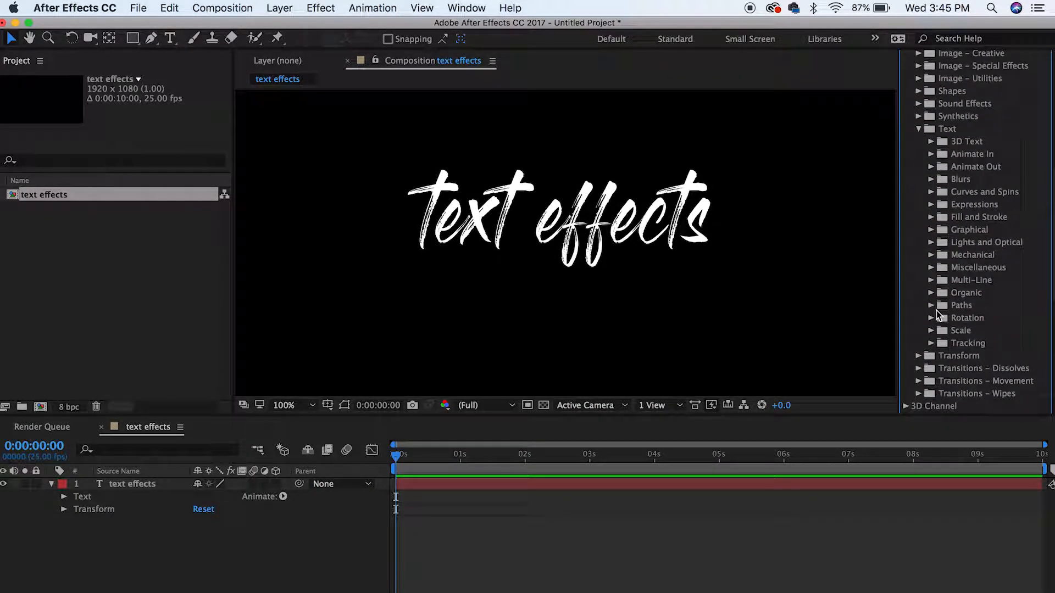
click(930, 243)
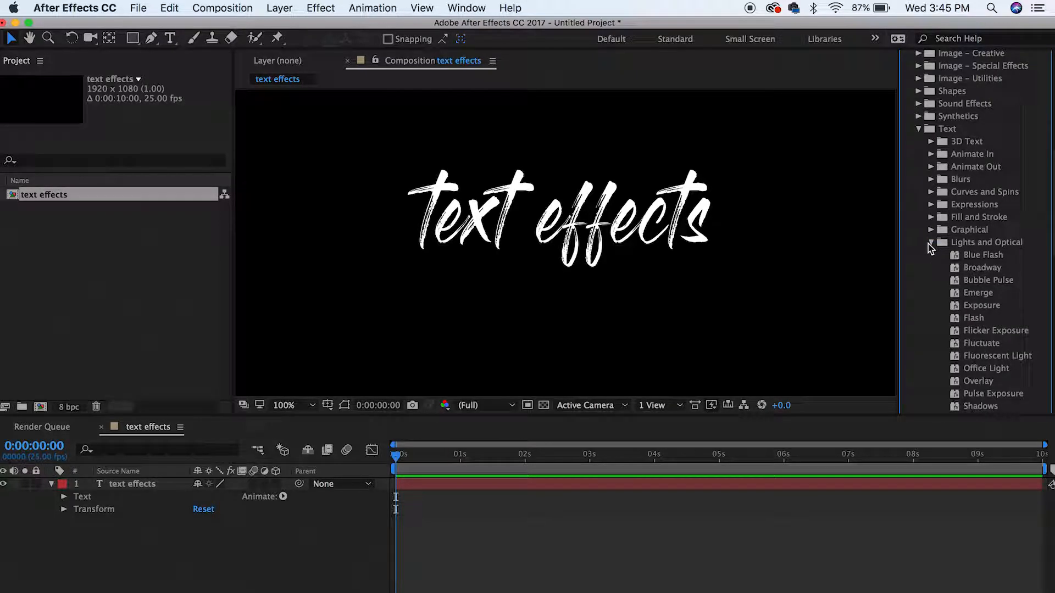
scroll(959, 299, down, 5)
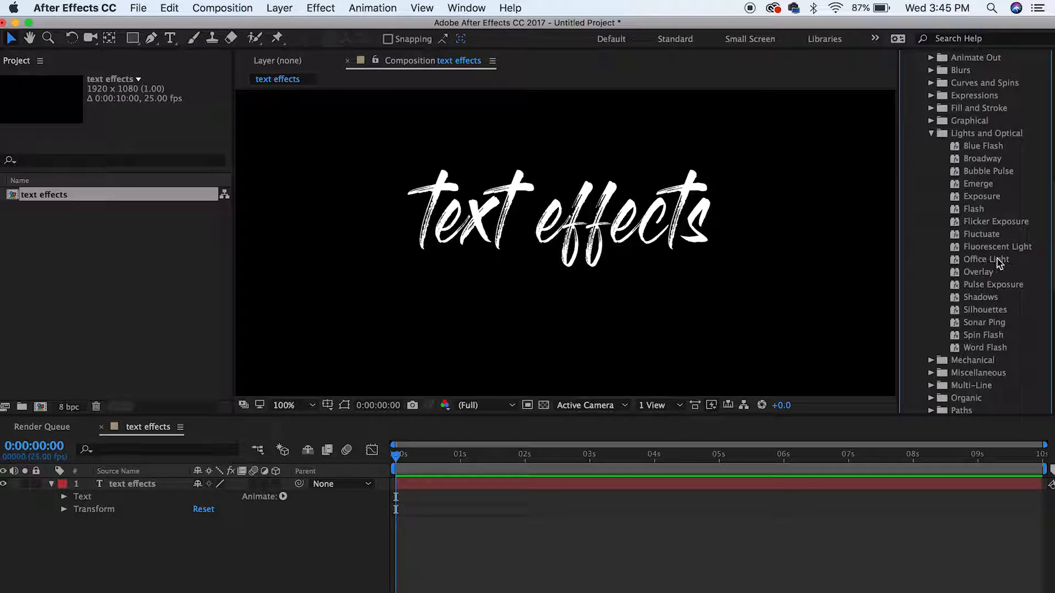
Apply the Fluorescent Light preset to the text layer, preview the animation and return the playhead to the start.
drag(961, 249, 843, 344)
drag(618, 462, 503, 489)
key(space)
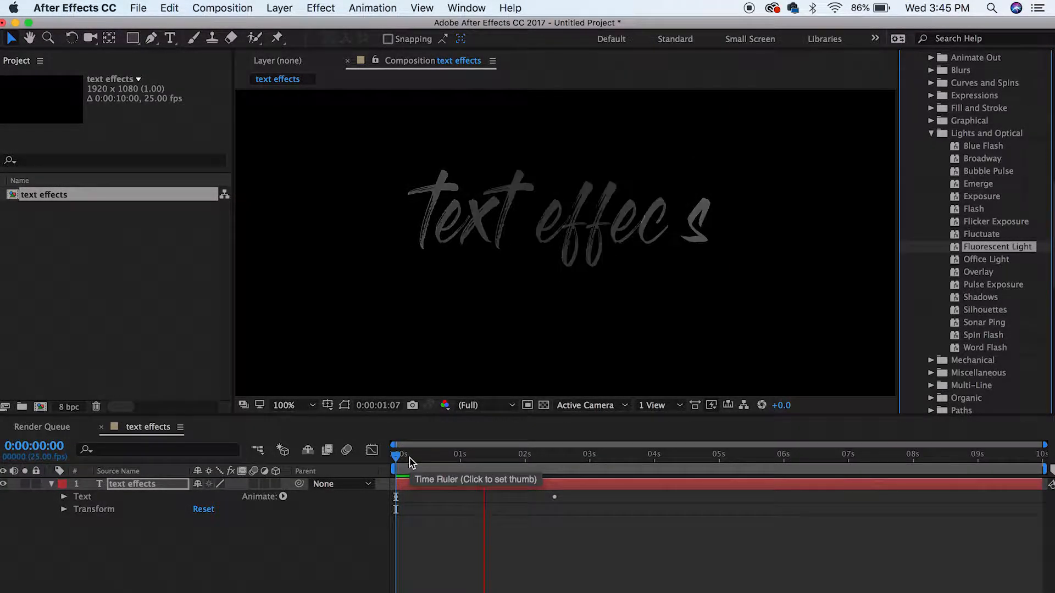
key(space)
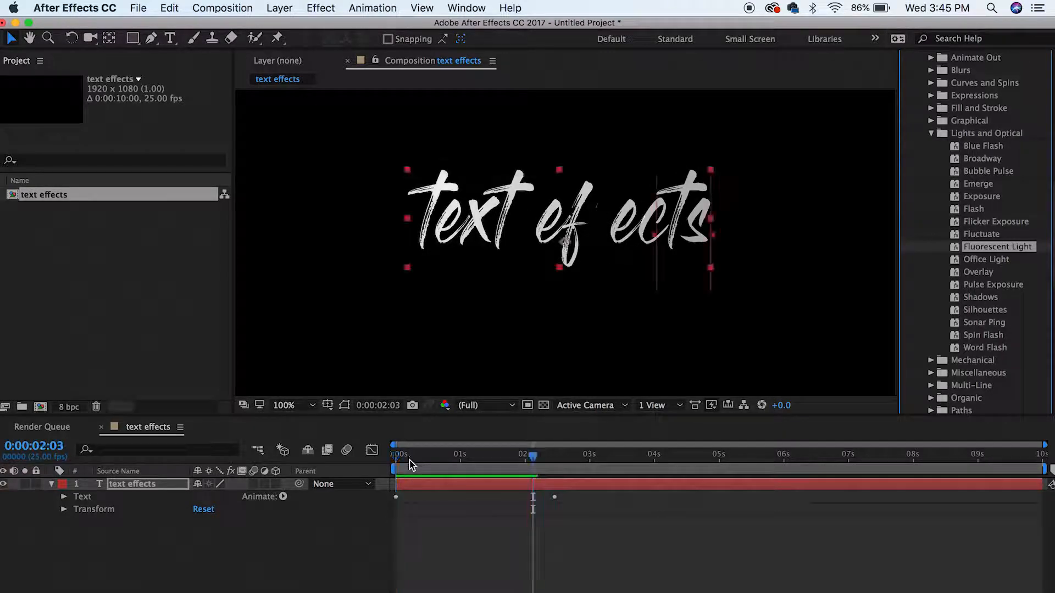
drag(532, 456, 325, 455)
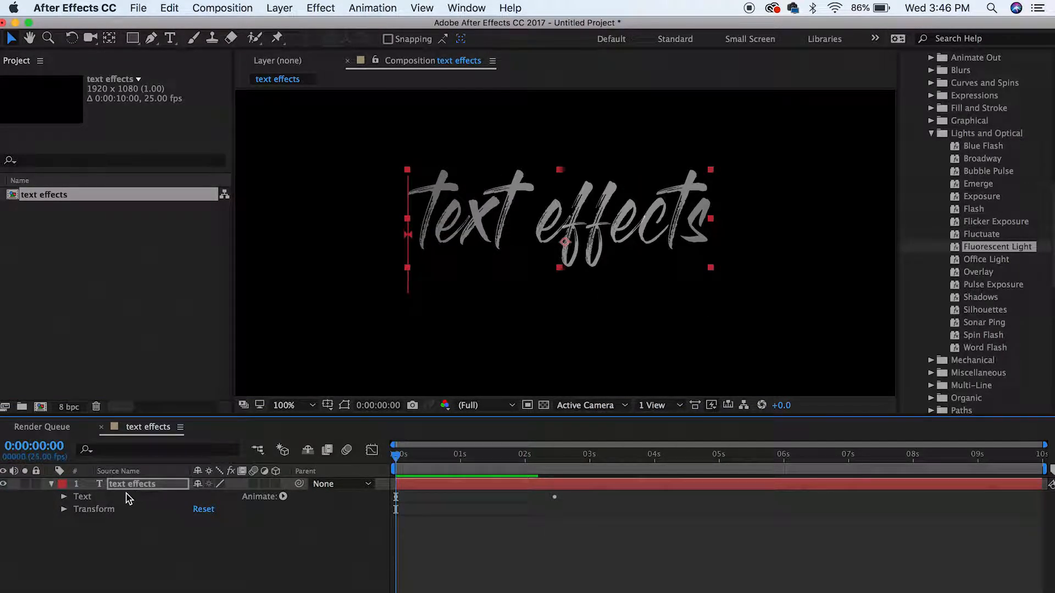
Examine the Wiggly Selector settings of the text layer's Animator 1, collapse the Text properties and preview the animation.
click(64, 496)
click(78, 548)
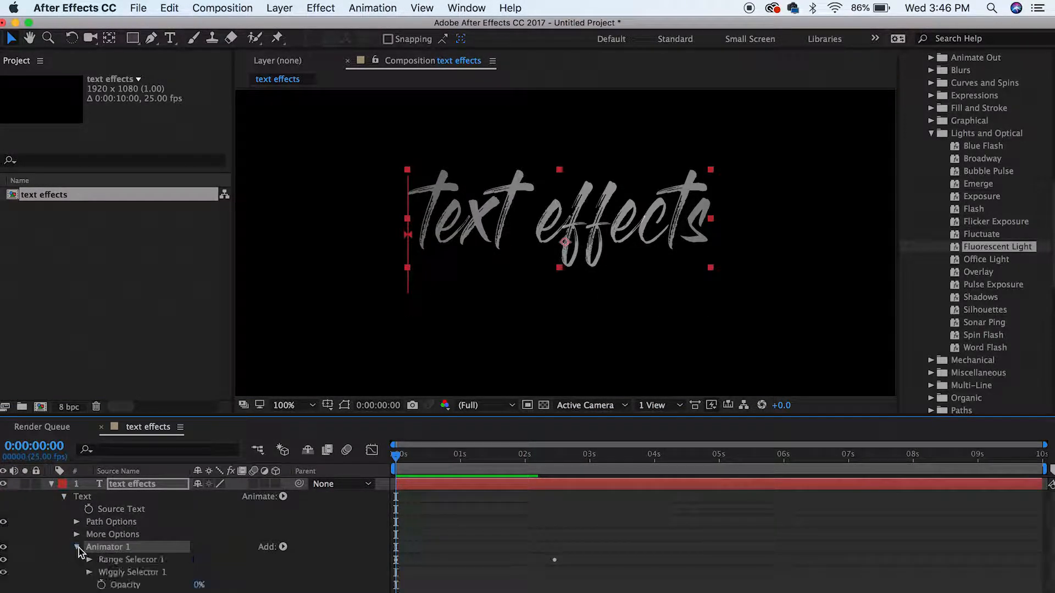
click(89, 572)
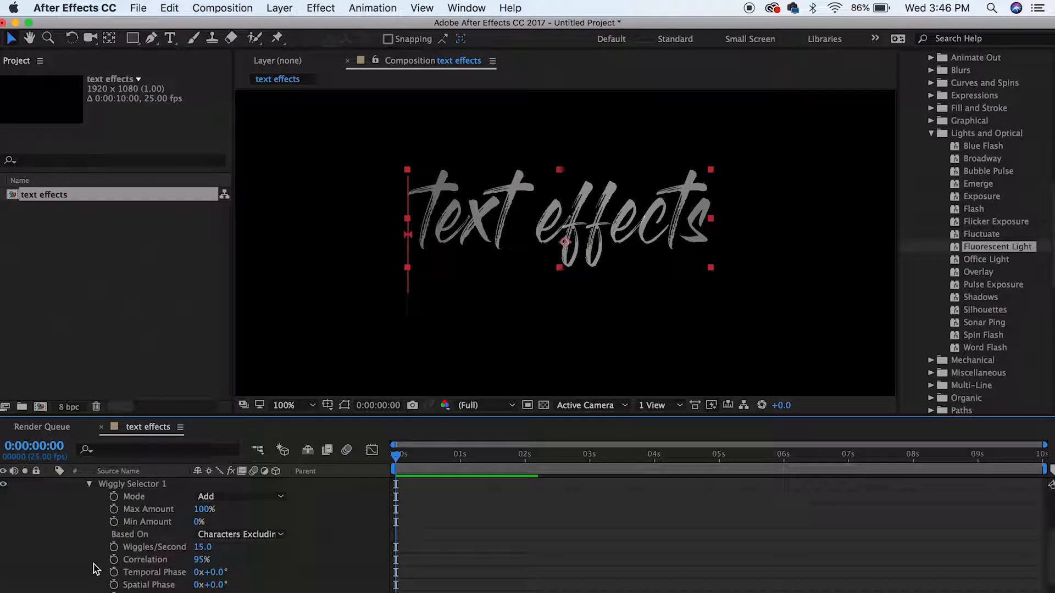
click(89, 484)
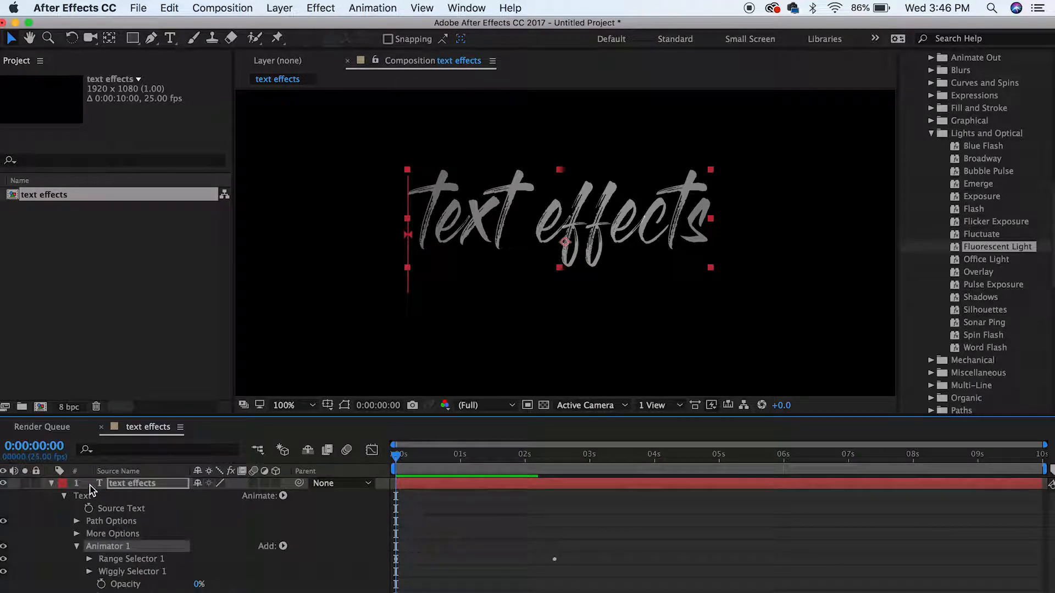
click(64, 496)
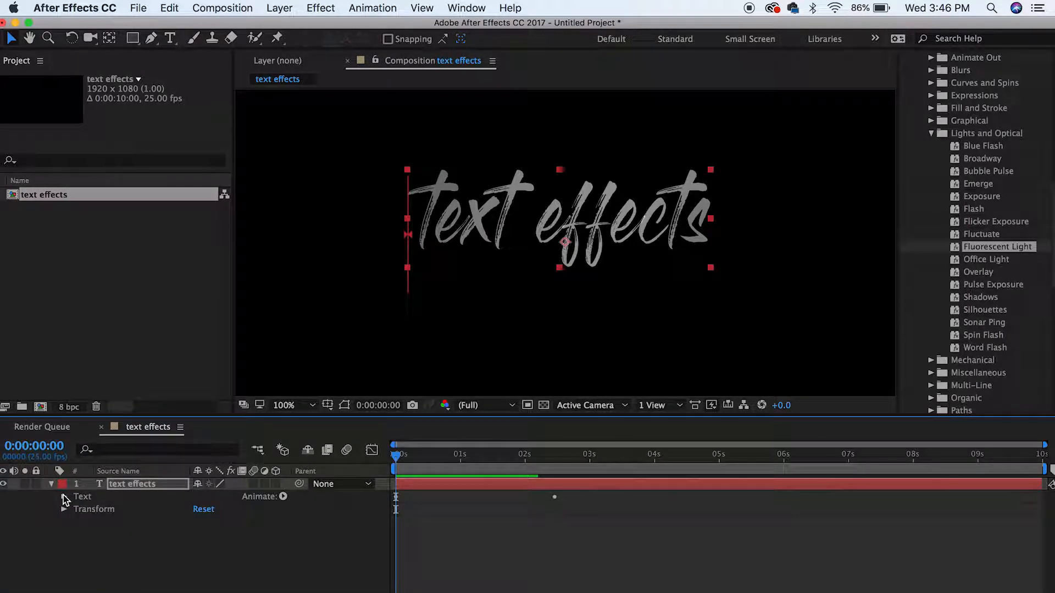
key(space)
key(space)
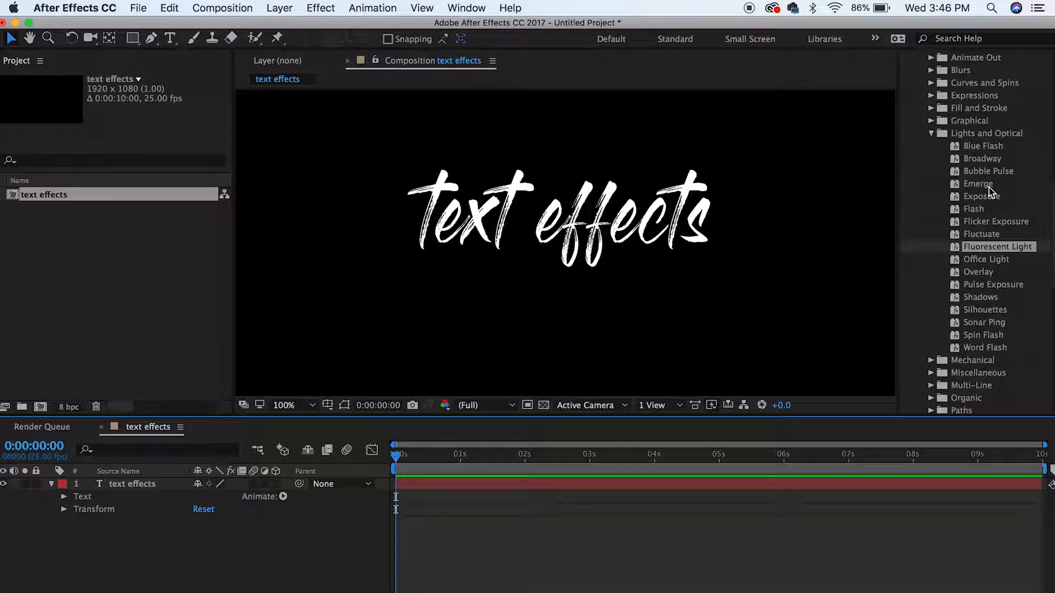
Apply the Flicker Exposure preset to the text layer, preview the animation and move the playhead back to 0:00:00:04.
drag(995, 222, 548, 483)
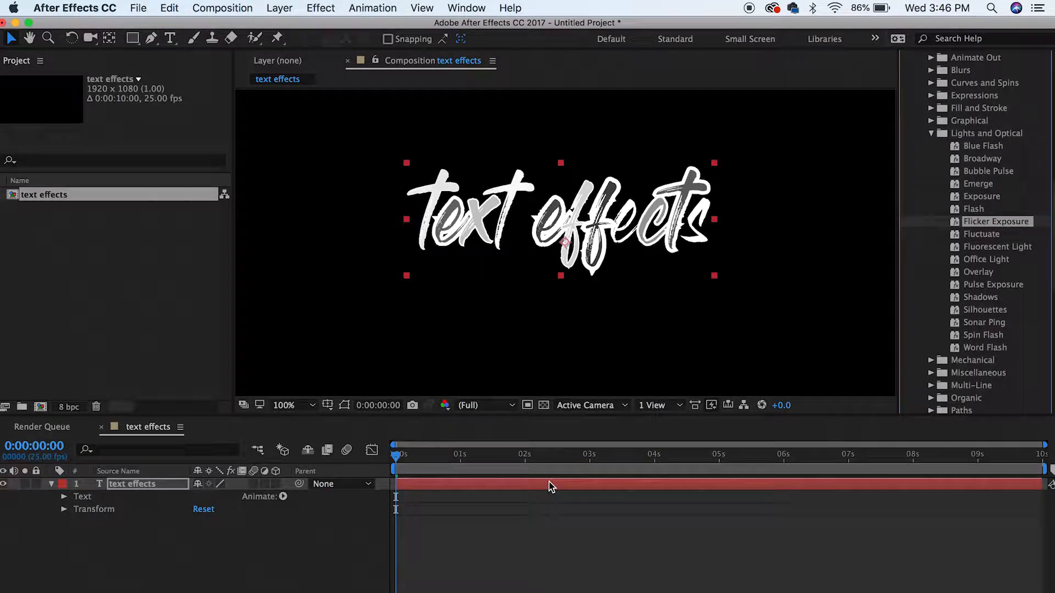
click(394, 458)
key(space)
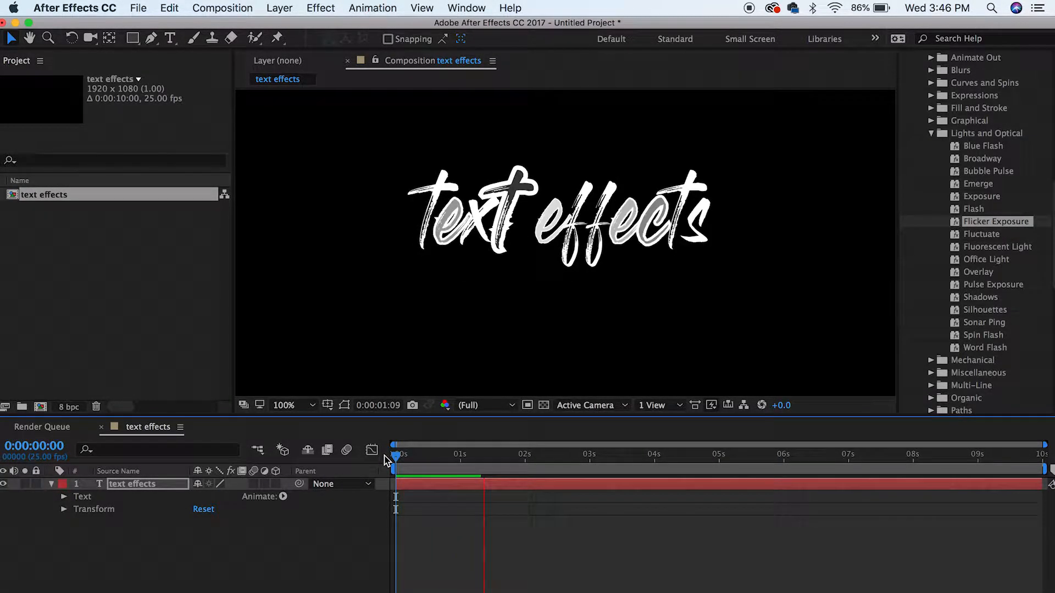
key(space)
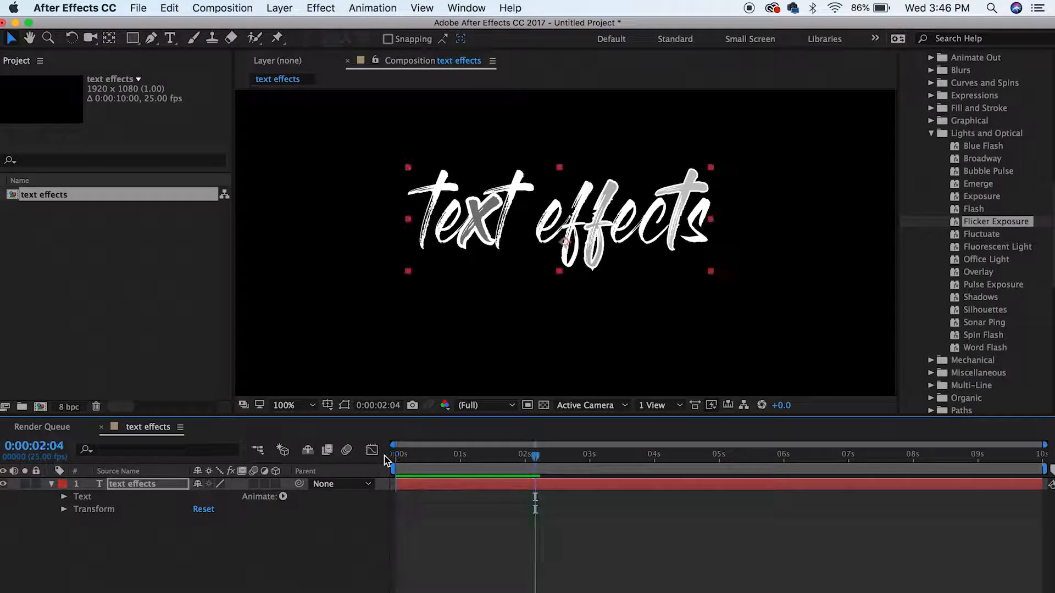
drag(529, 453, 409, 449)
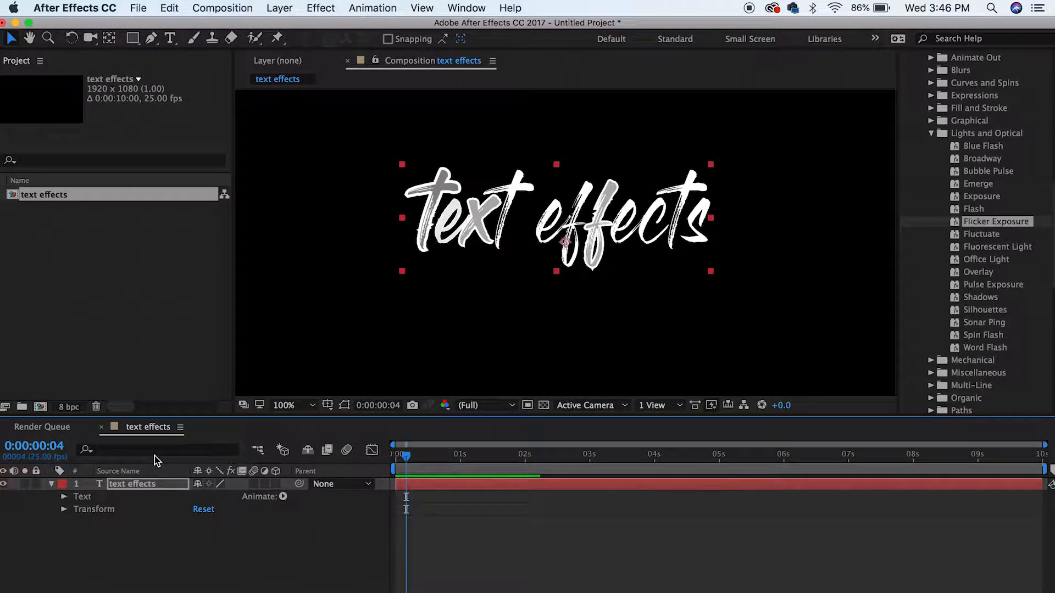
Examine the Fill/Stroke Color animator of the text layer, collapse the Text properties and return the playhead to the start.
click(71, 497)
click(64, 496)
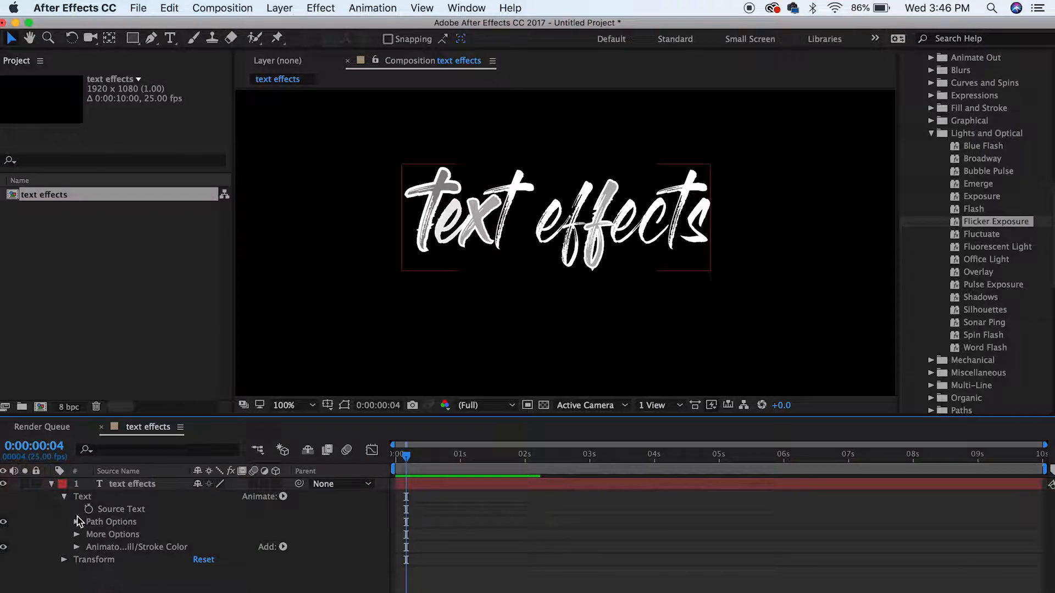
click(77, 547)
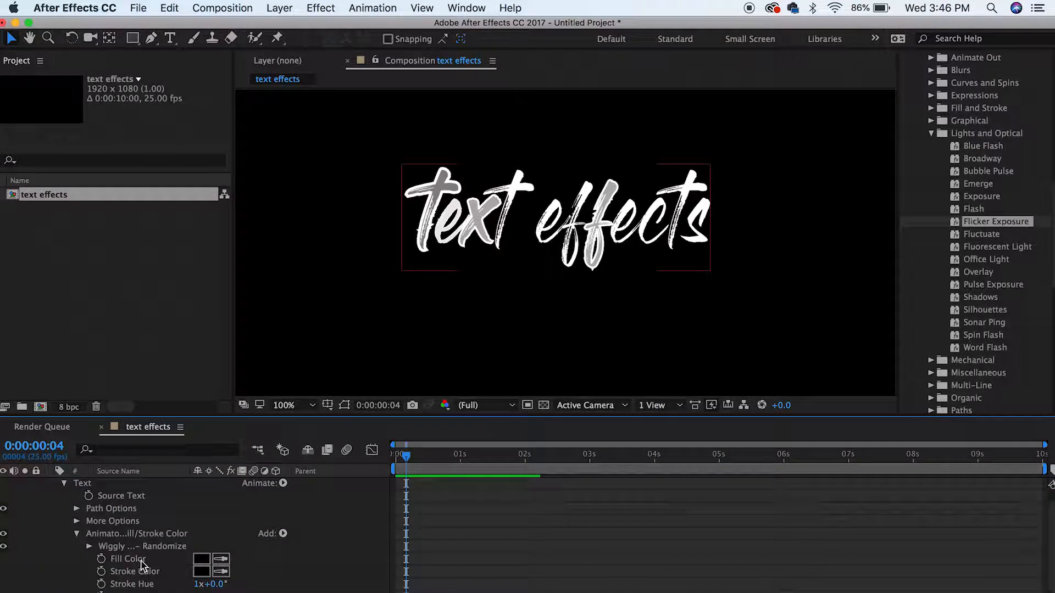
click(65, 484)
key(Home)
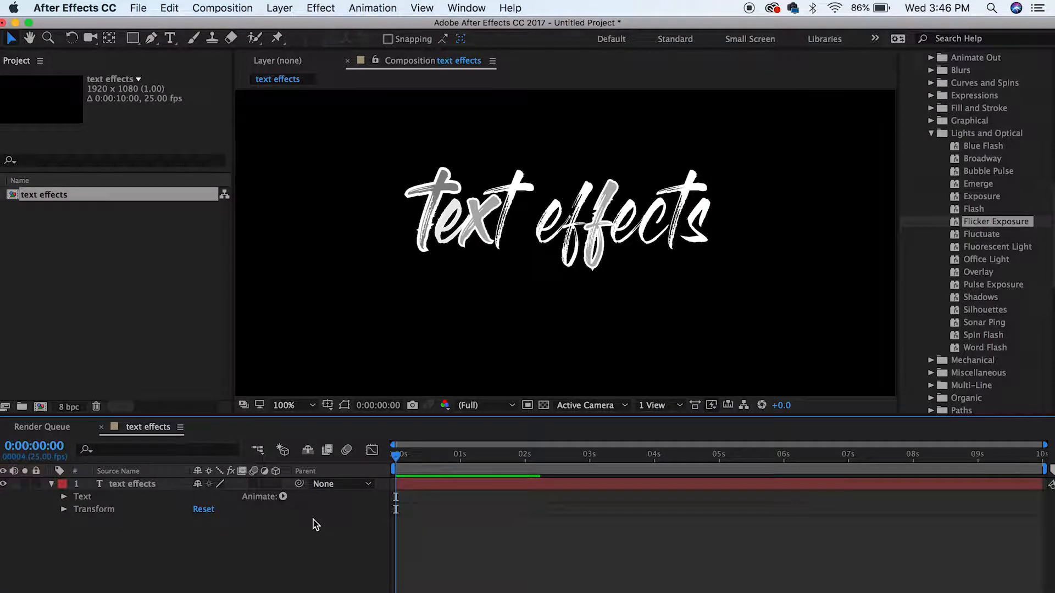
key(Delete)
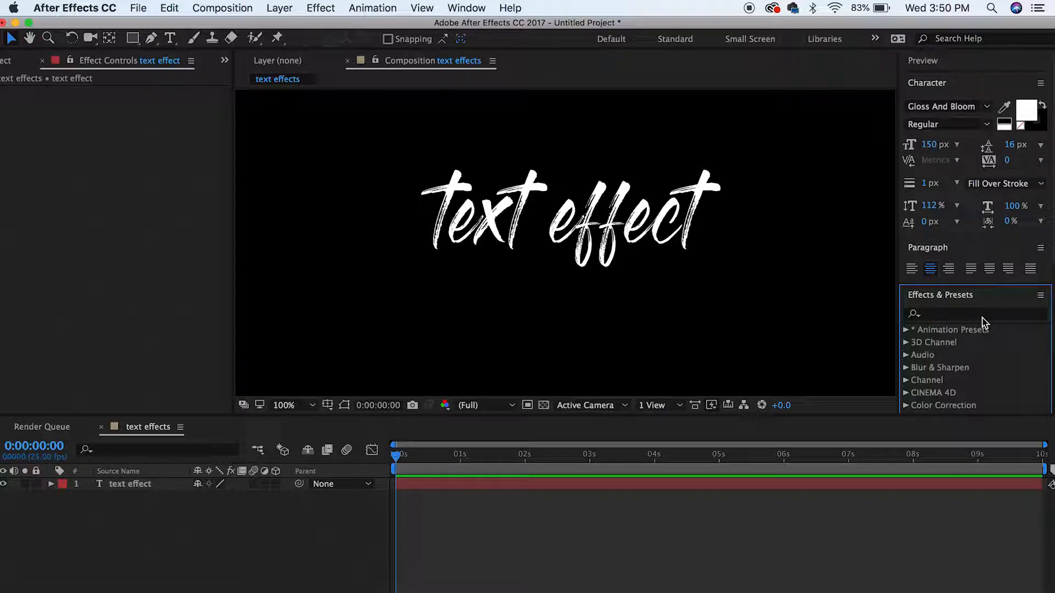
Search the effects and presets for "bad" and apply the Bad TV 2 - old preset to the text effect layer.
click(982, 318)
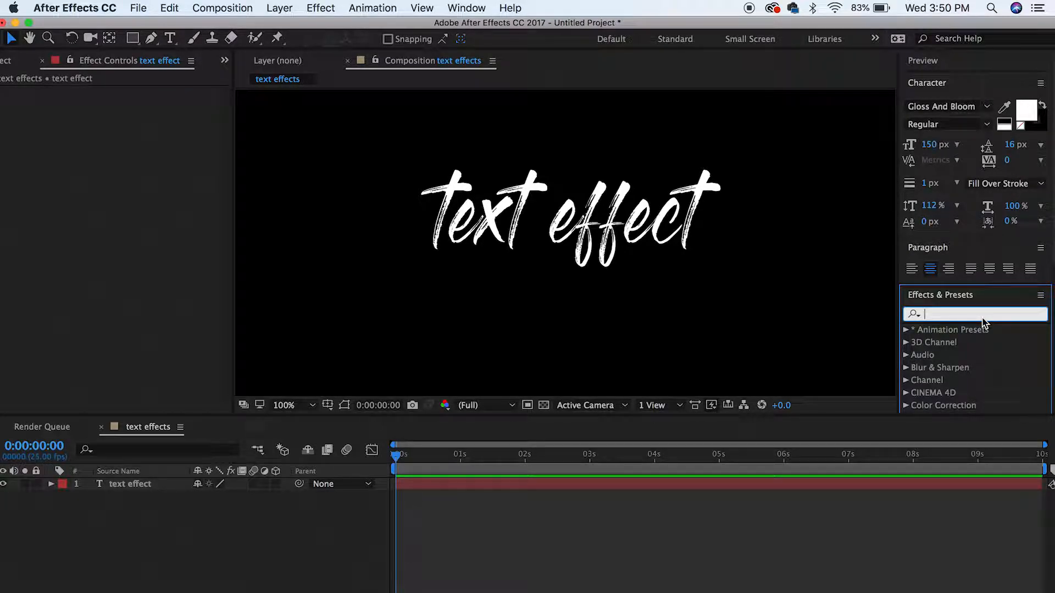
text(bad)
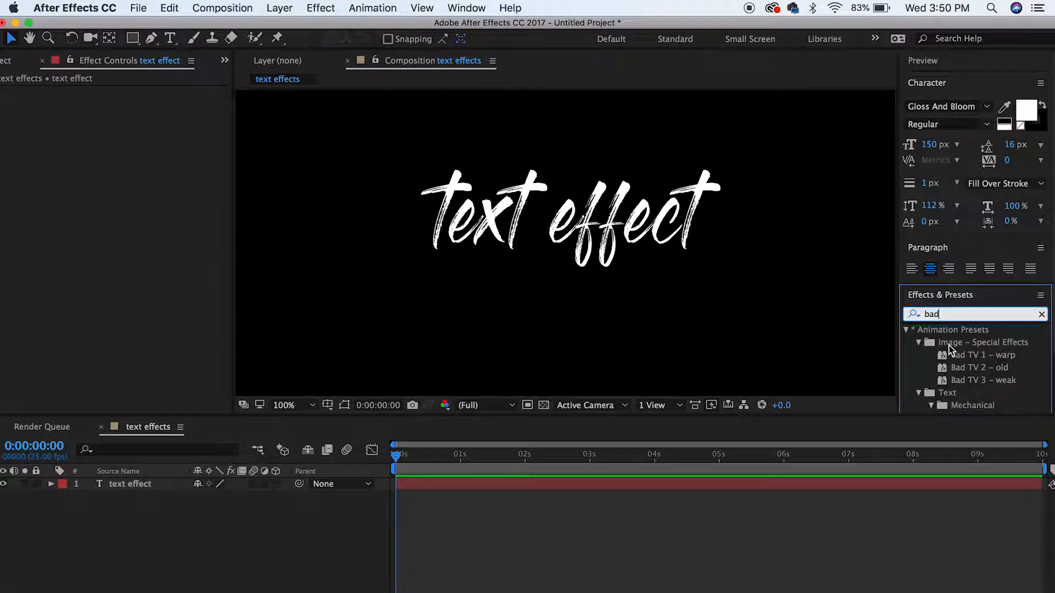
click(960, 369)
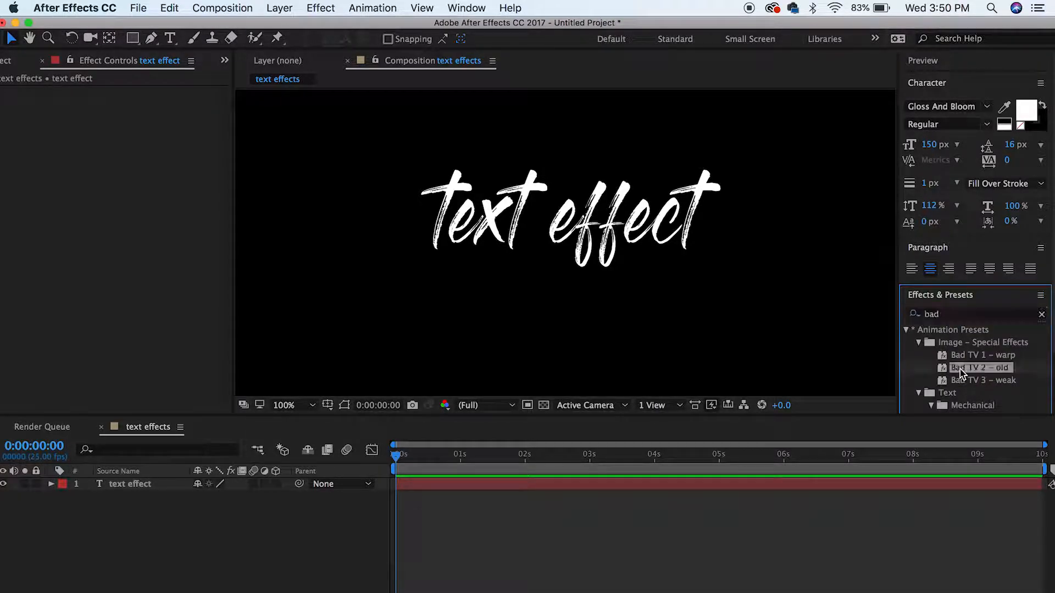
drag(960, 369, 671, 490)
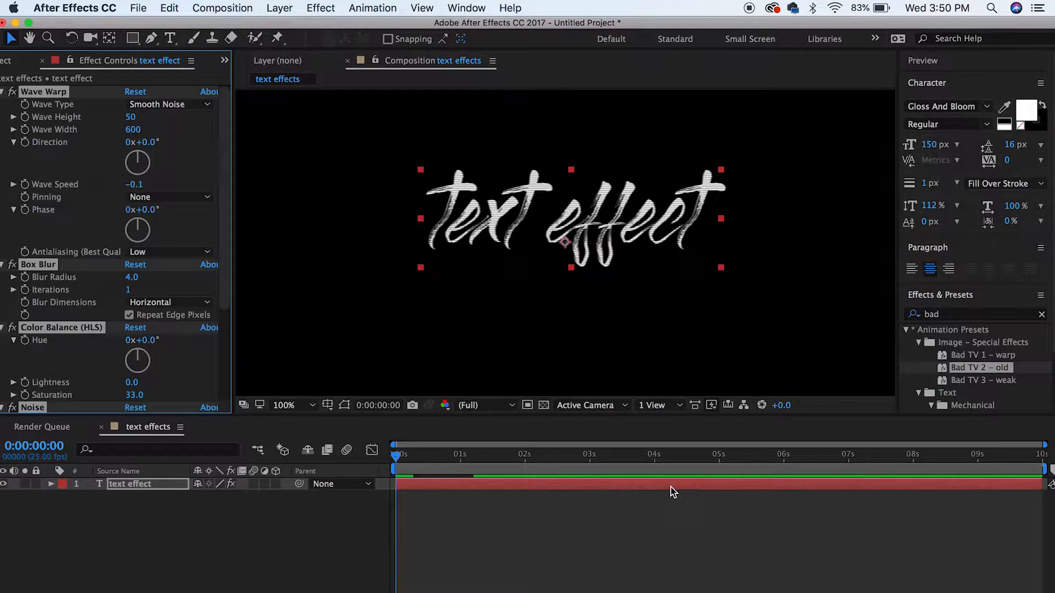
Preview the Bad TV 2 - old effect from the start of the composition and return the playhead to 0:00:00:00.
mouse_move(395, 456)
mouse_down()
mouse_move(487, 472)
mouse_move(529, 459)
mouse_move(388, 450)
mouse_move(642, 457)
mouse_move(494, 461)
mouse_move(604, 464)
mouse_move(583, 468)
mouse_move(388, 459)
mouse_up()
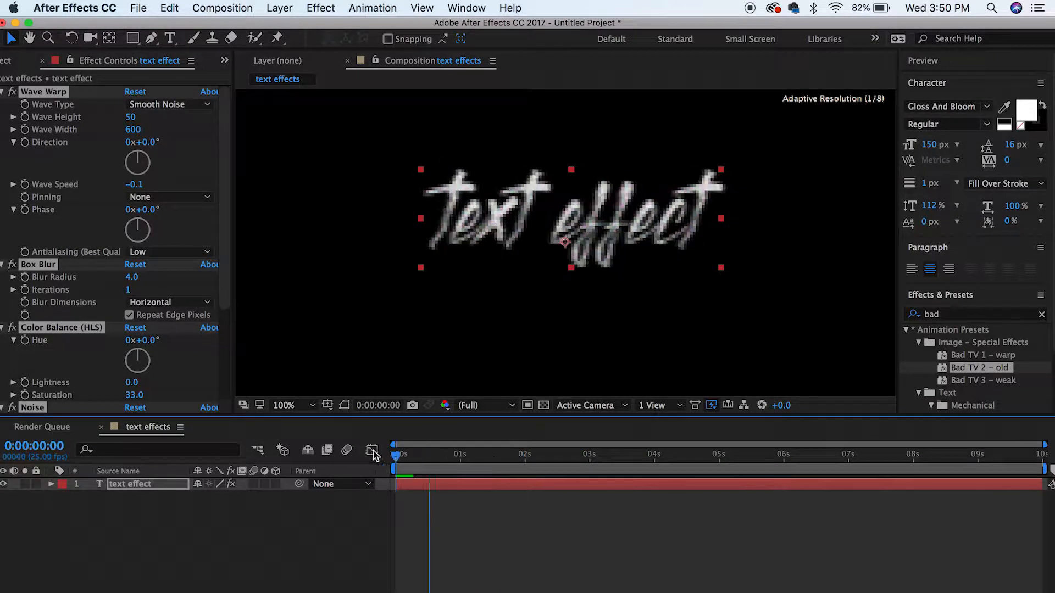
key(space)
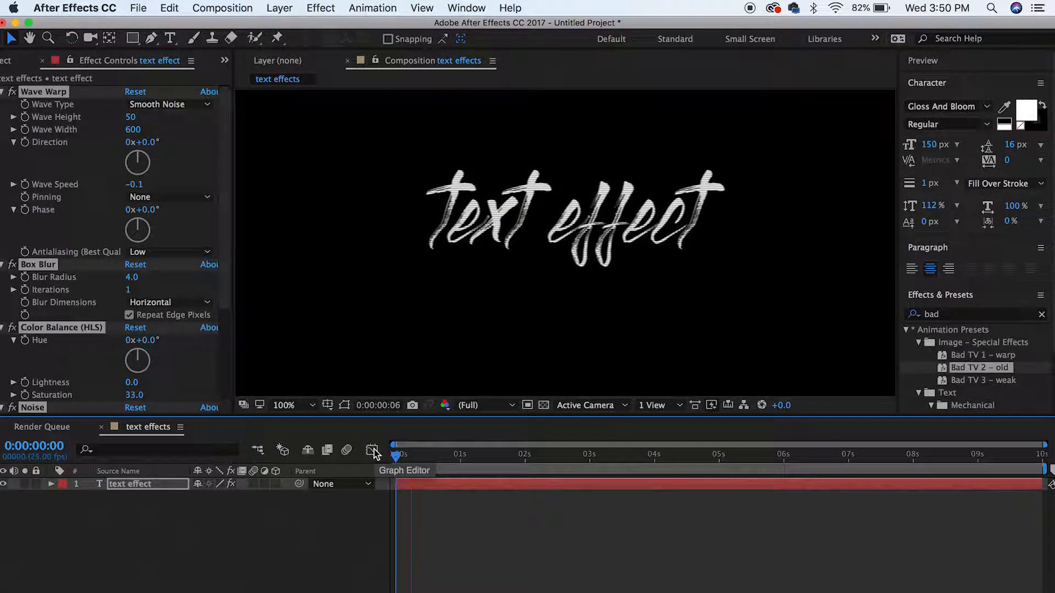
key(space)
drag(416, 459, 378, 455)
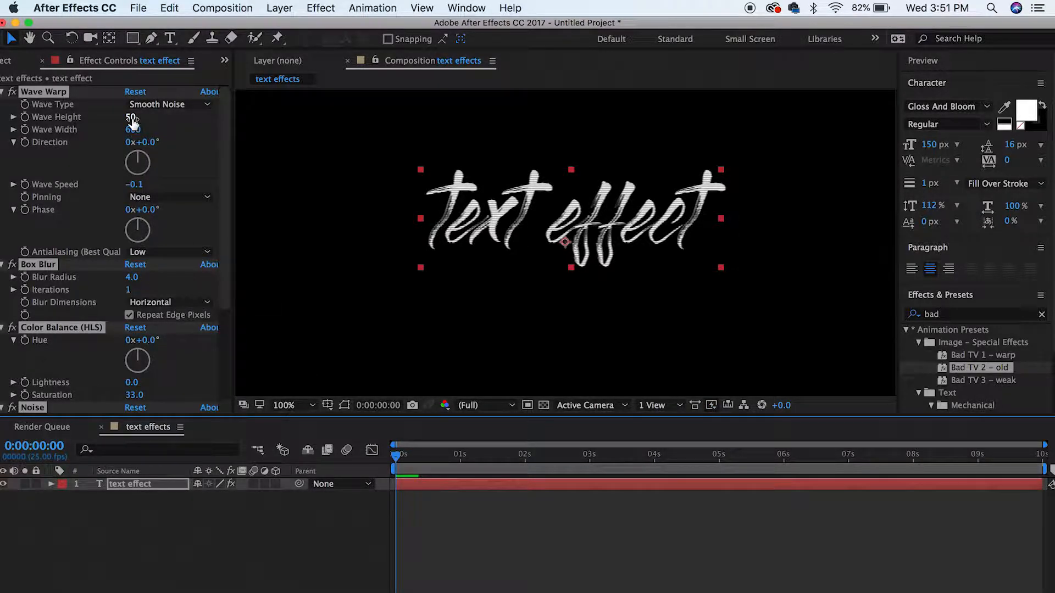
Set Wave Warp's Wave Height to 48, reduce Venetian Blinds' Transition Completion to 0% and collapse the Venetian Blinds effect.
mouse_move(132, 119)
mouse_down()
mouse_move(82, 116)
mouse_move(214, 119)
mouse_move(131, 119)
mouse_up()
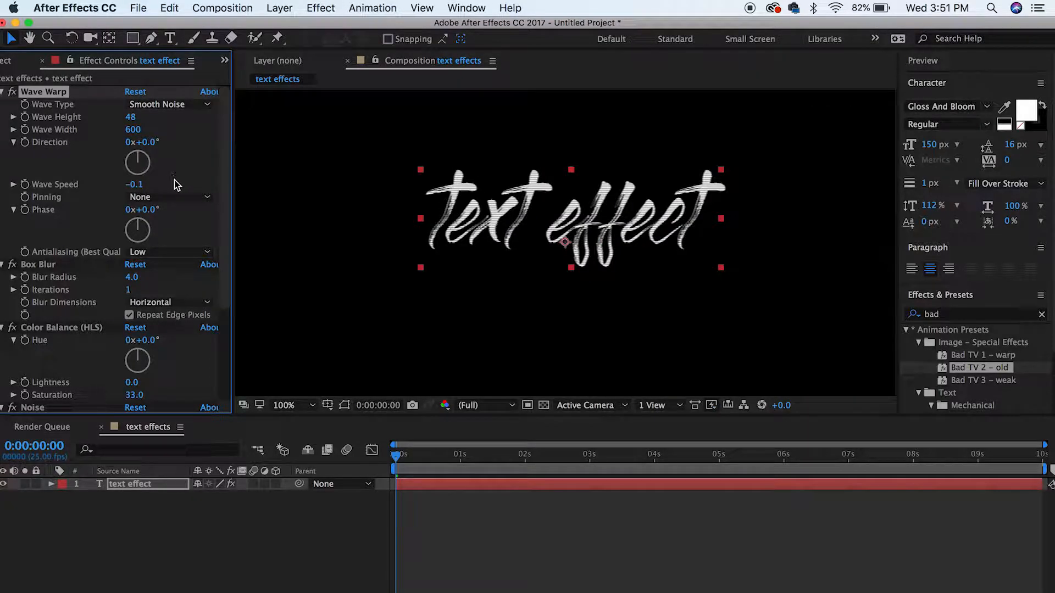
scroll(183, 216, down, 5)
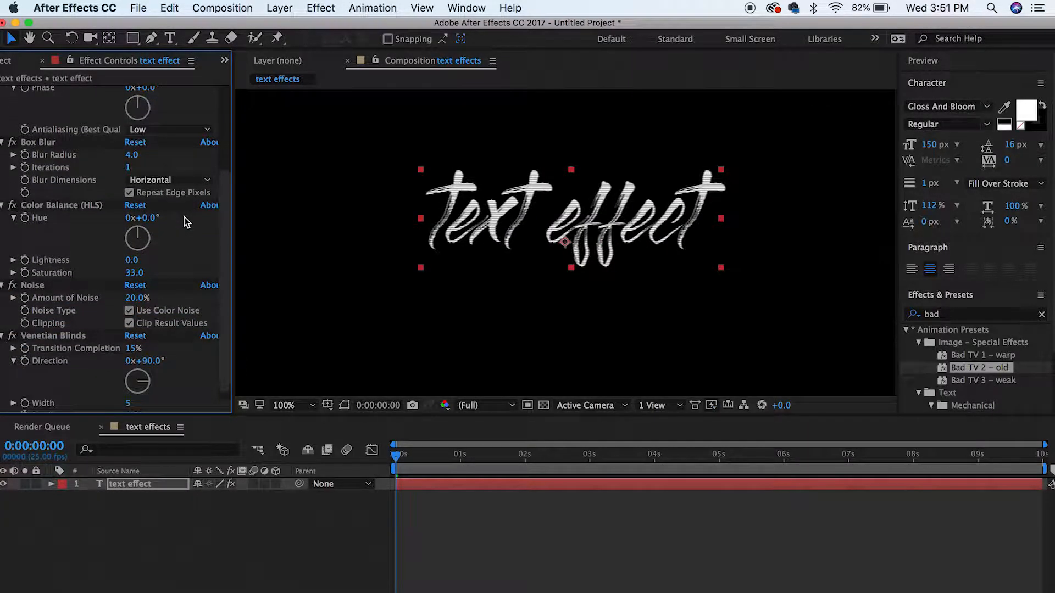
scroll(184, 216, down, 1)
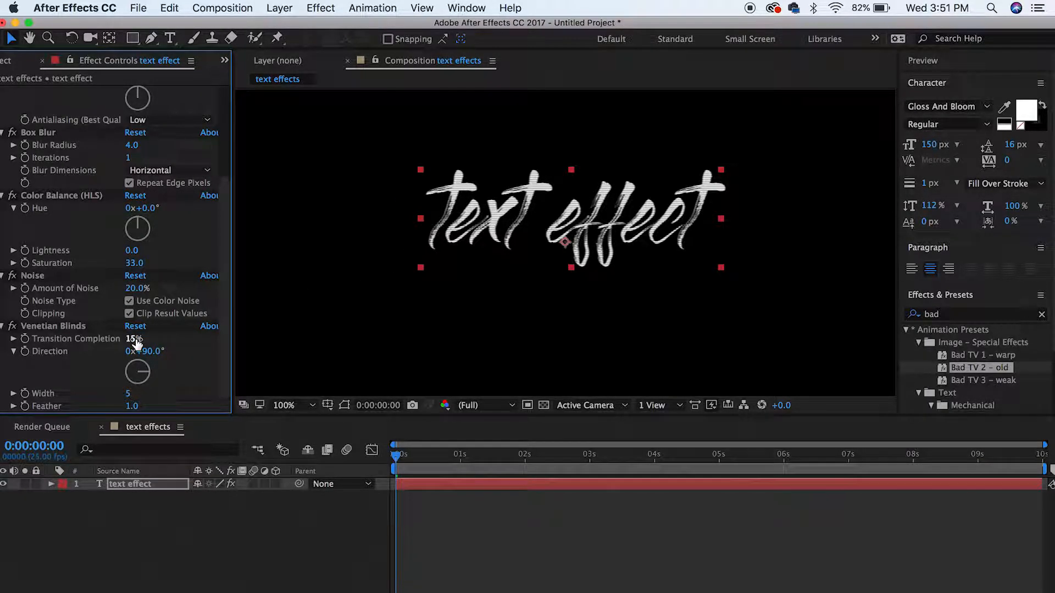
drag(134, 339, 97, 339)
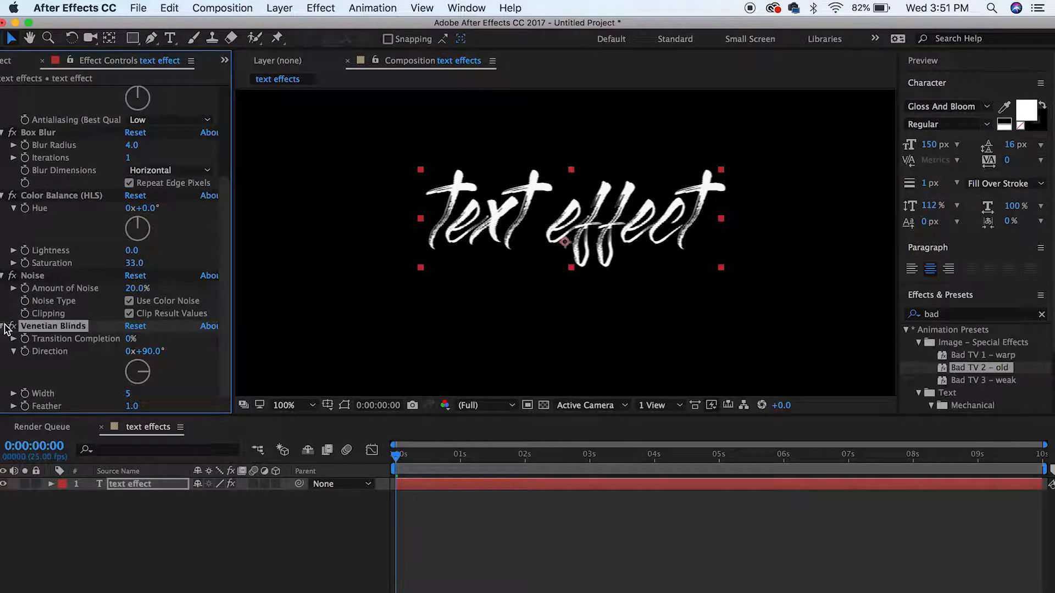
scroll(7, 329, up, 3)
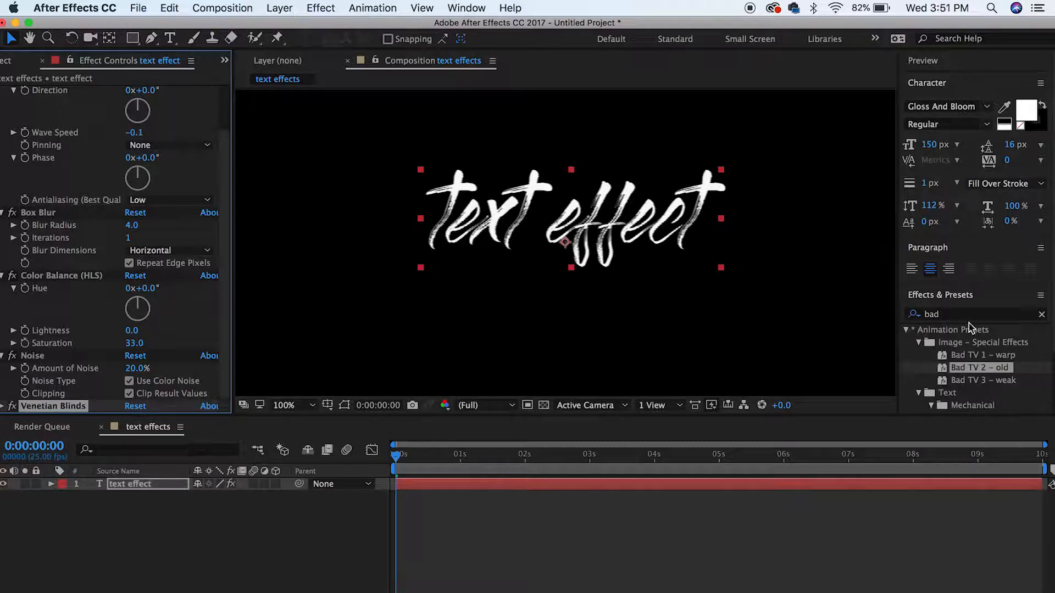
Clear the preset search and open the Text folder of the Animation Presets.
click(1041, 315)
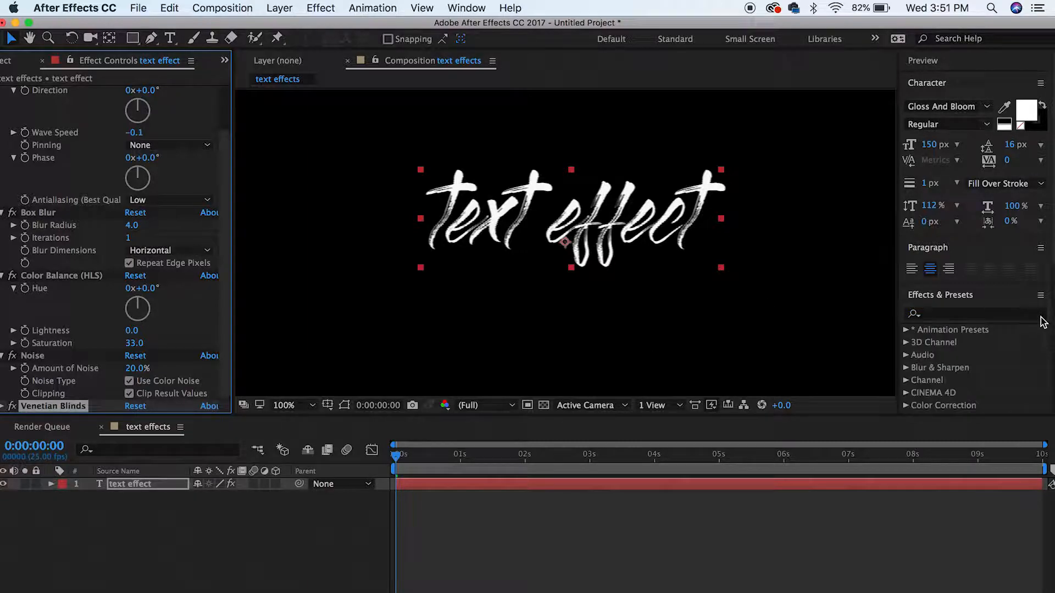
click(906, 331)
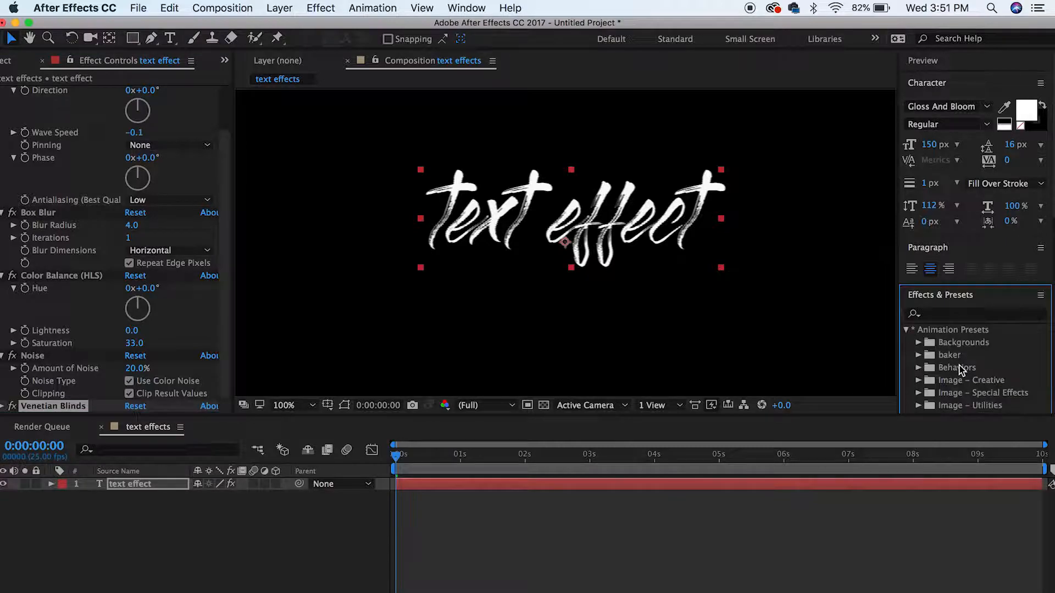
scroll(960, 370, down, 5)
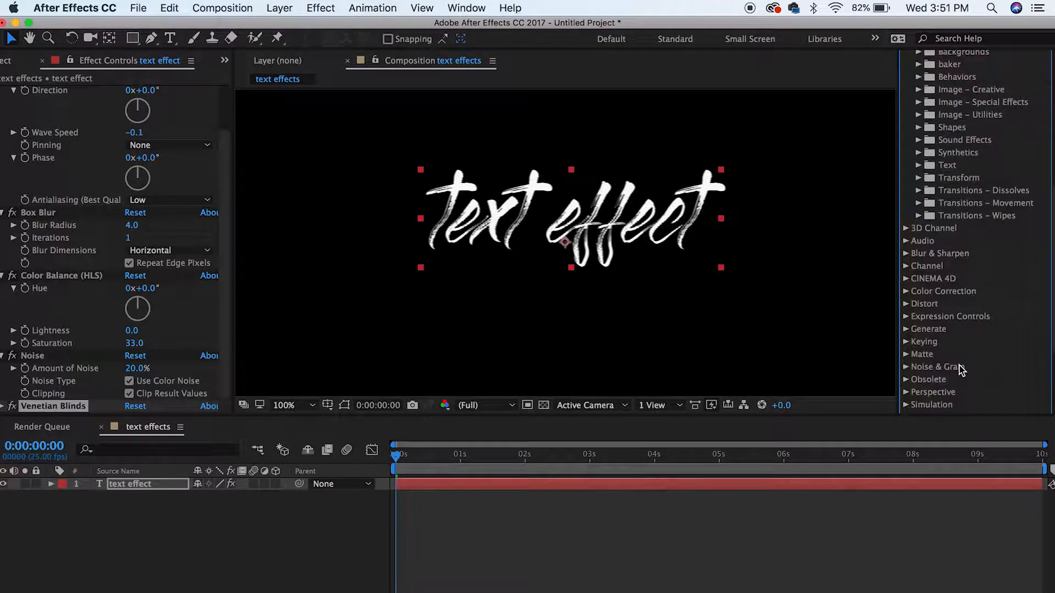
click(919, 164)
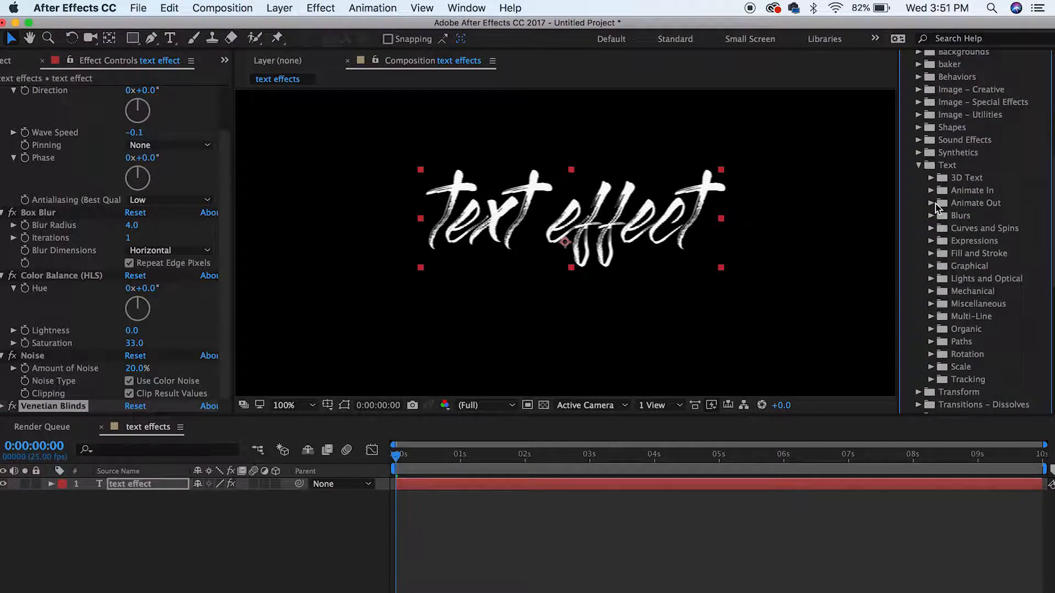
Look through the available text presets in the 3D Text and Animate In folders.
click(931, 178)
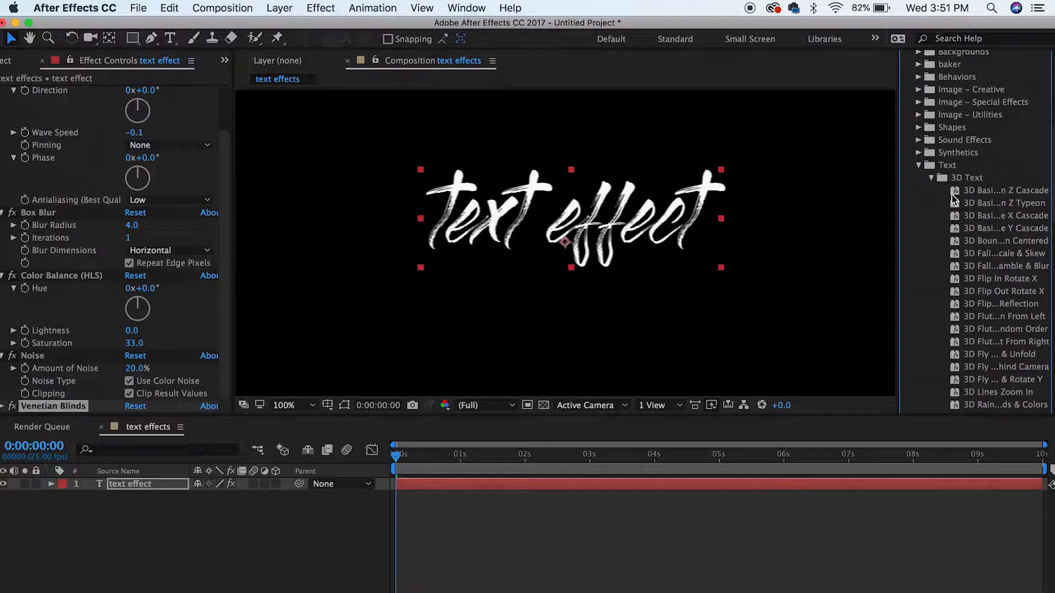
click(932, 178)
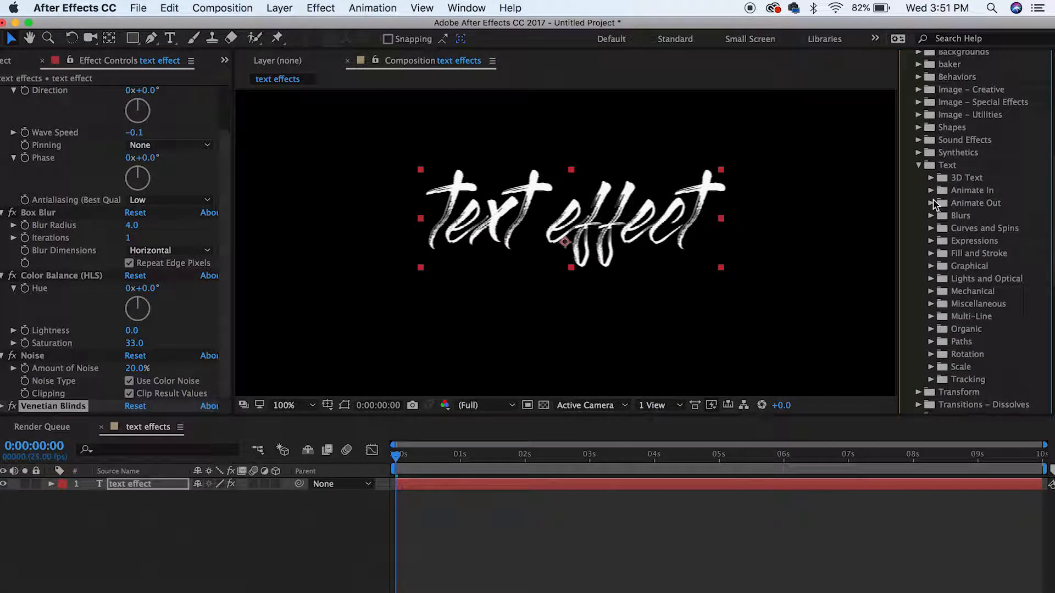
click(931, 190)
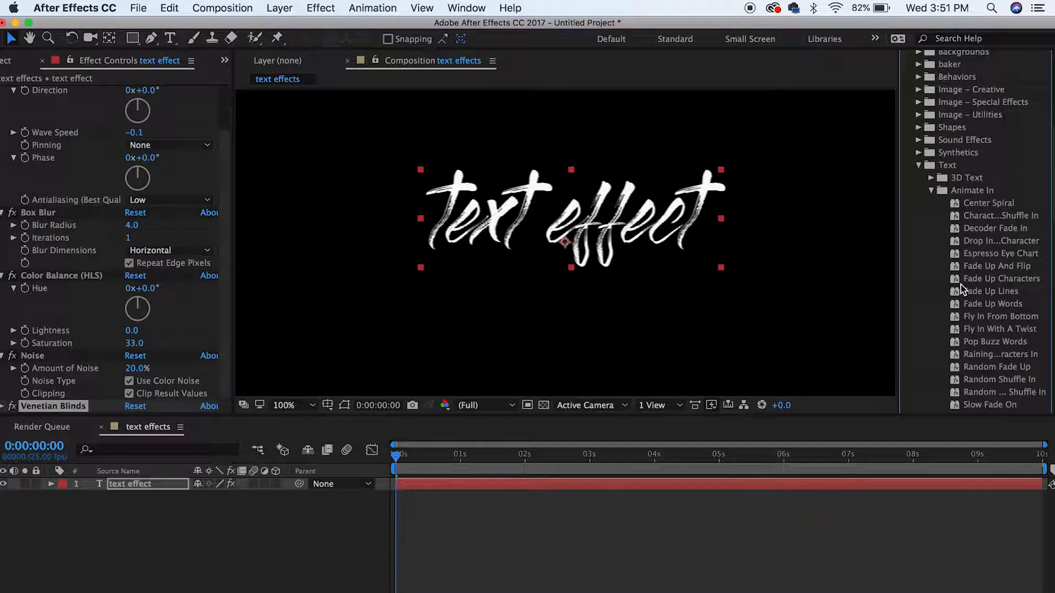
scroll(961, 289, down, 3)
scroll(961, 289, down, 6)
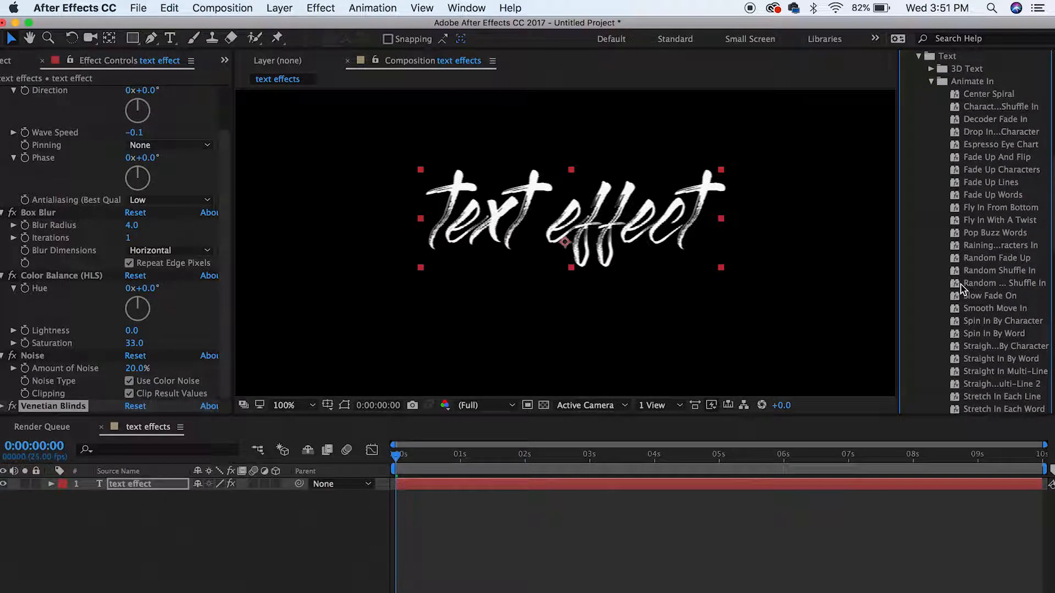
scroll(962, 289, down, 6)
scroll(961, 287, up, 20)
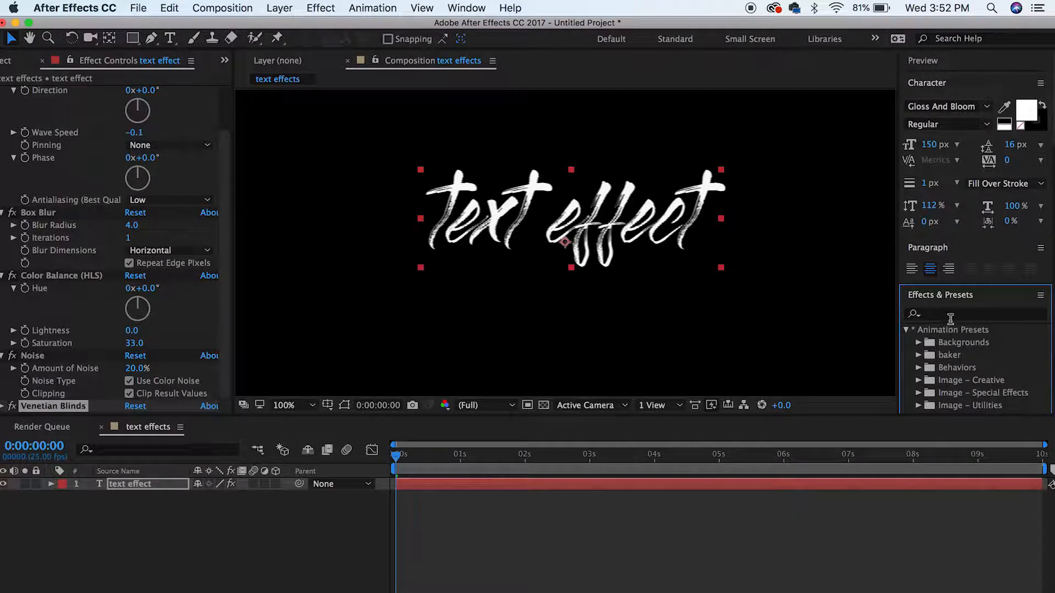
scroll(952, 324, down, 5)
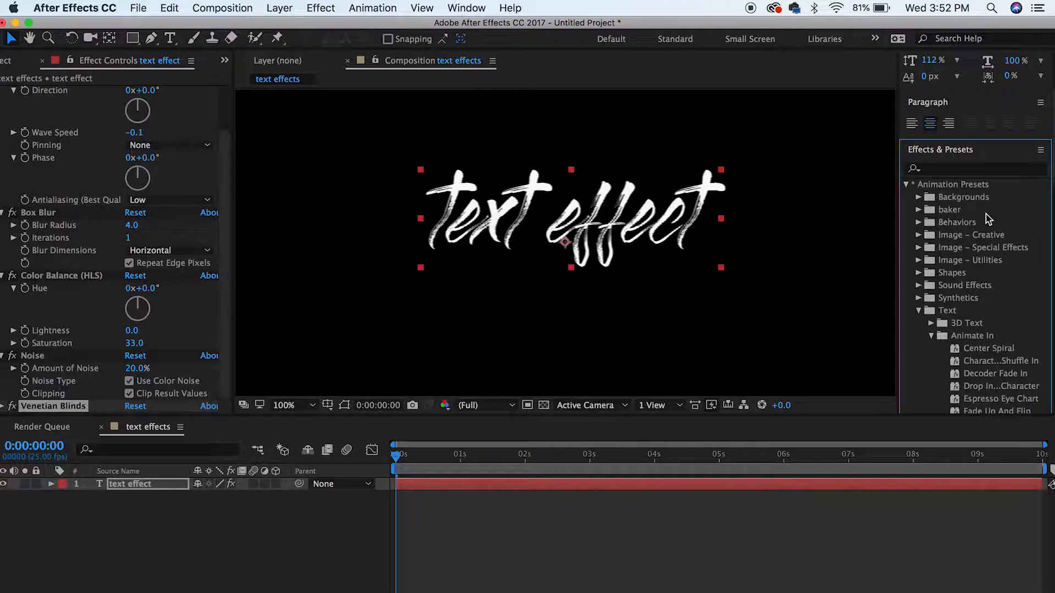
Collapse the Animate In preset folder and look over the other Text preset categories.
scroll(986, 219, down, 5)
scroll(986, 219, down, 4)
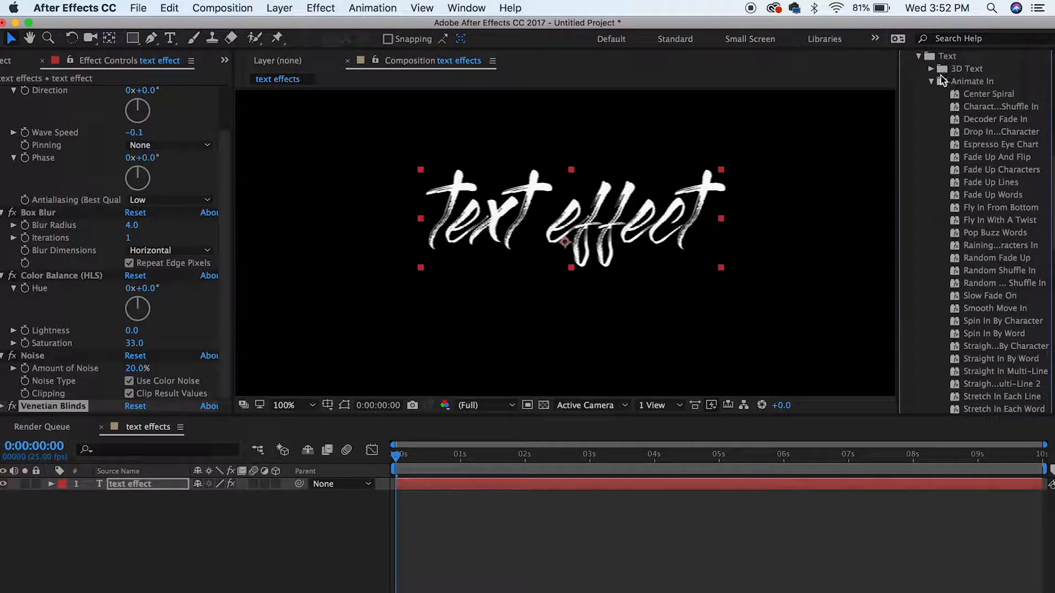
click(932, 82)
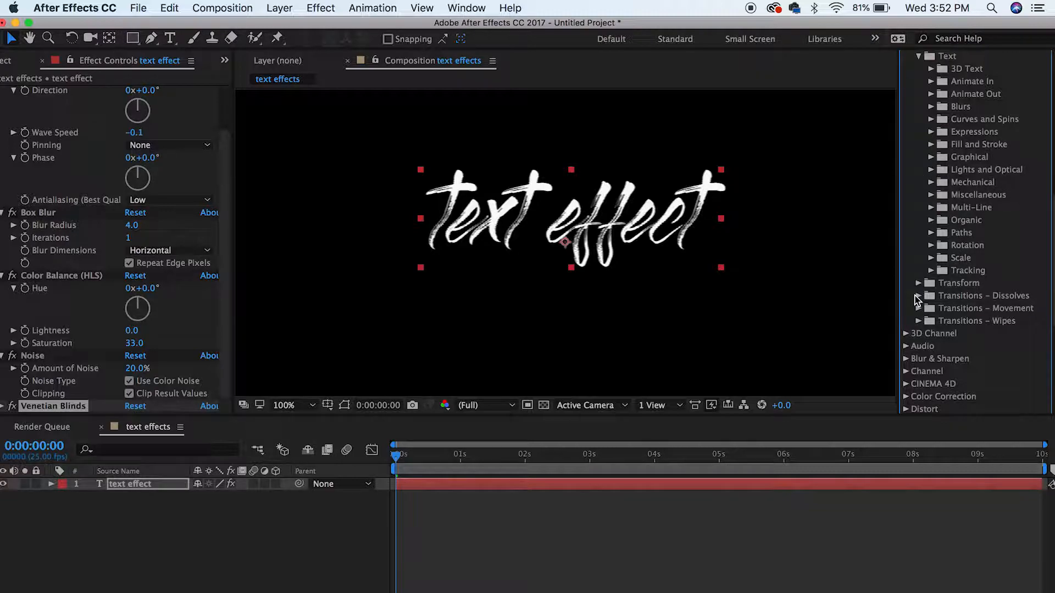
scroll(917, 300, up, 10)
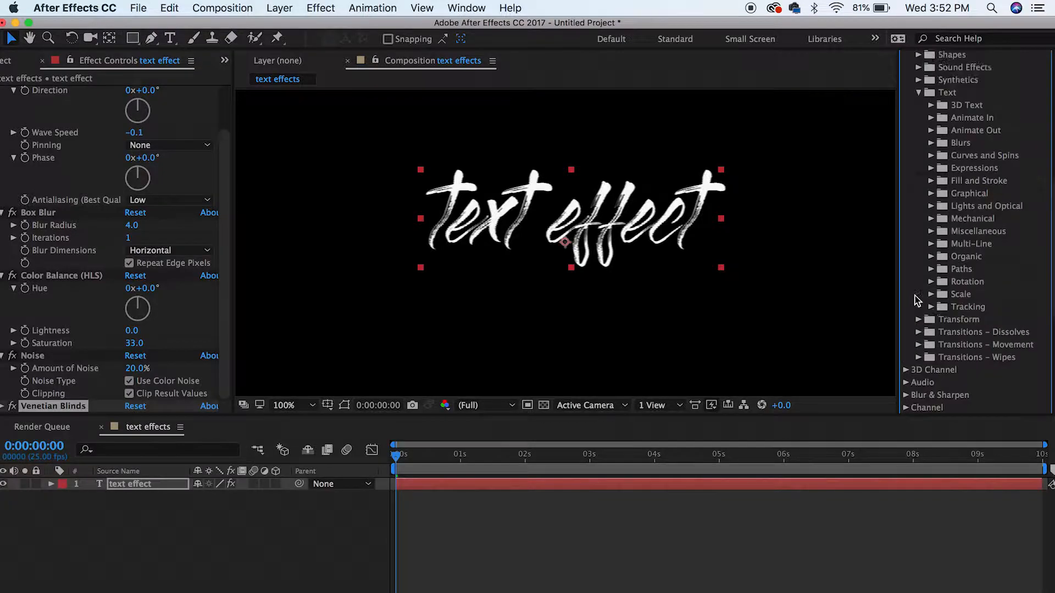
Return the playhead to the start and review the Wave Warp, Box Blur, Color Balance (HLS) and Noise settings on the text layer.
drag(396, 455, 384, 454)
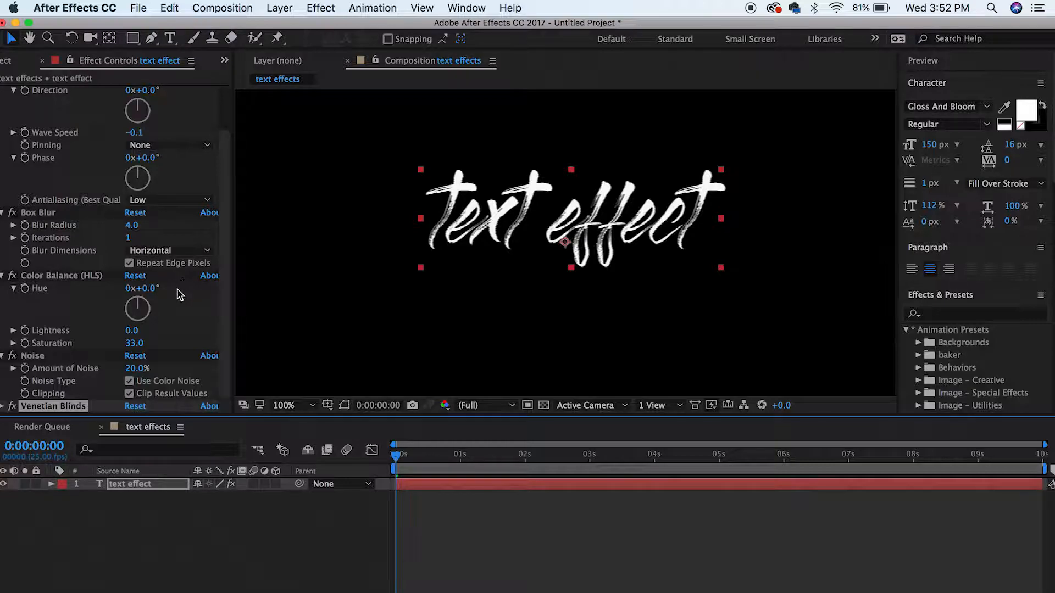
scroll(177, 295, up, 4)
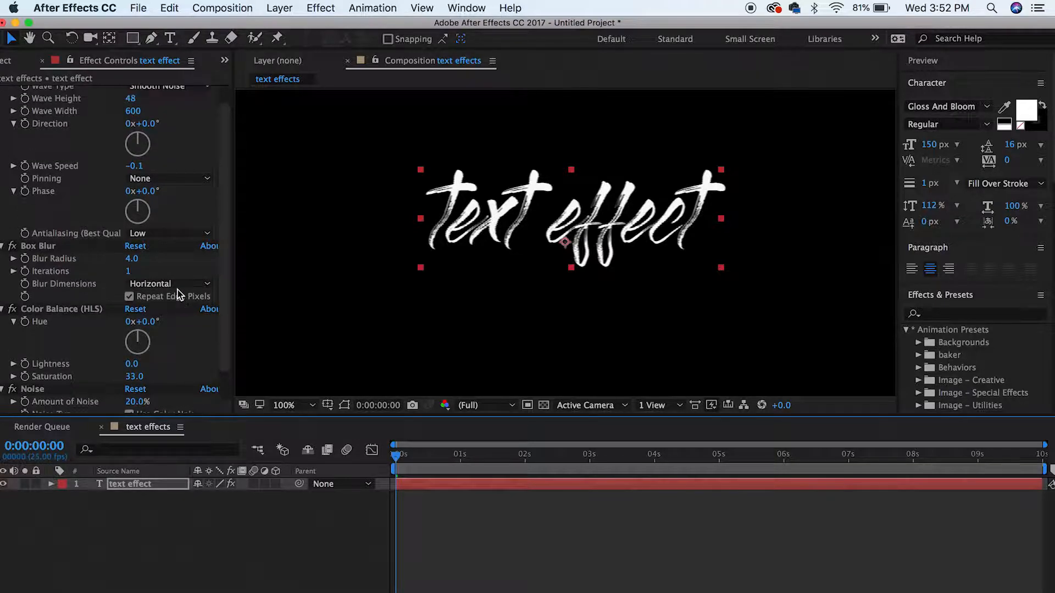
scroll(176, 295, down, 4)
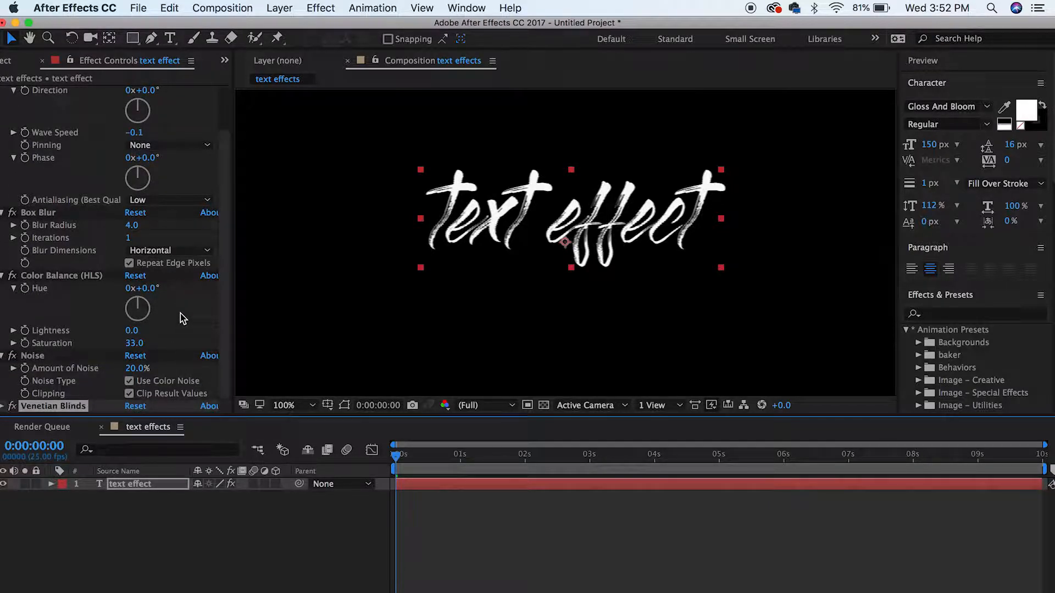
scroll(180, 313, up, 1)
scroll(181, 314, up, 4)
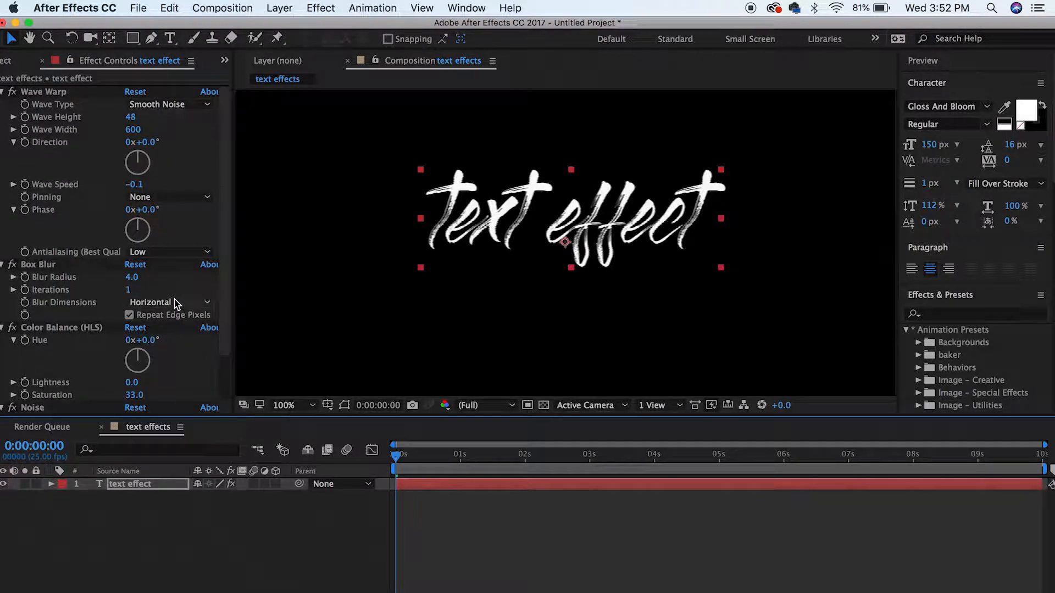
scroll(177, 304, down, 5)
Expand the Venetian Blinds effect with Transition Completion at 0% and preview the text animation from the start.
click(3, 407)
click(2, 407)
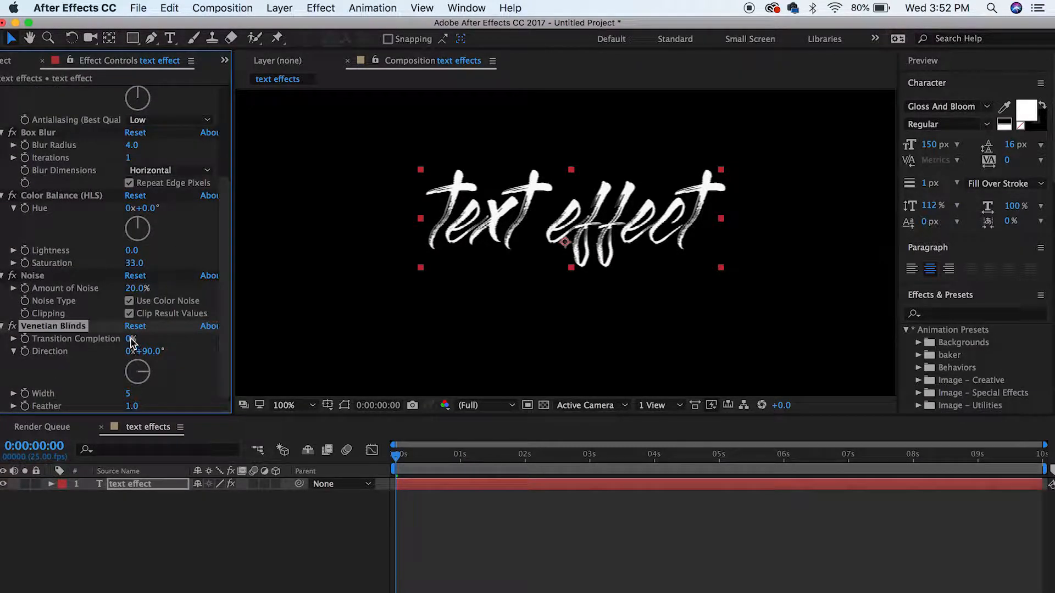
drag(131, 338, 83, 318)
key(space)
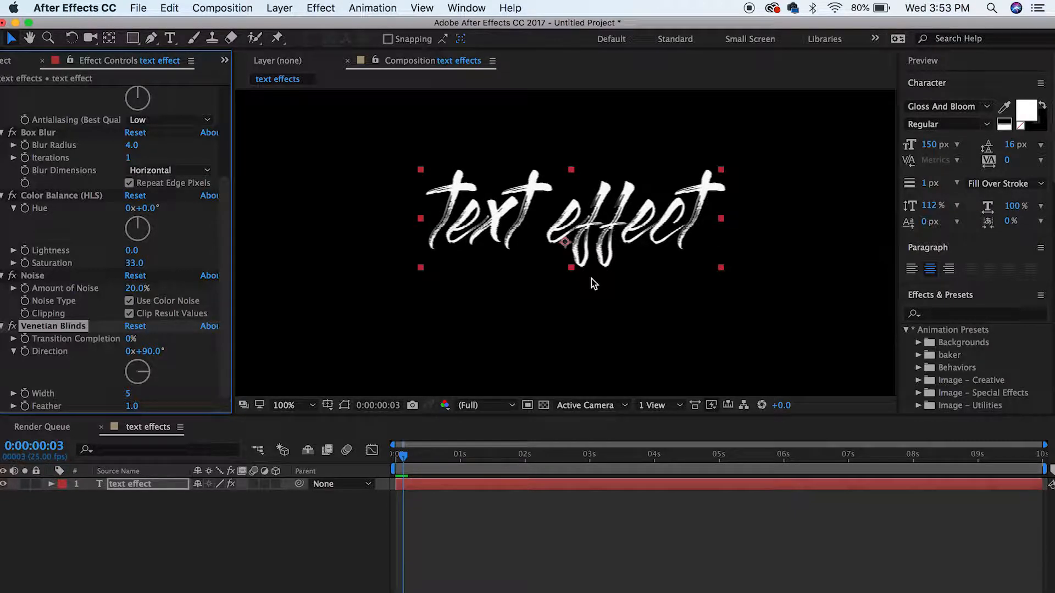